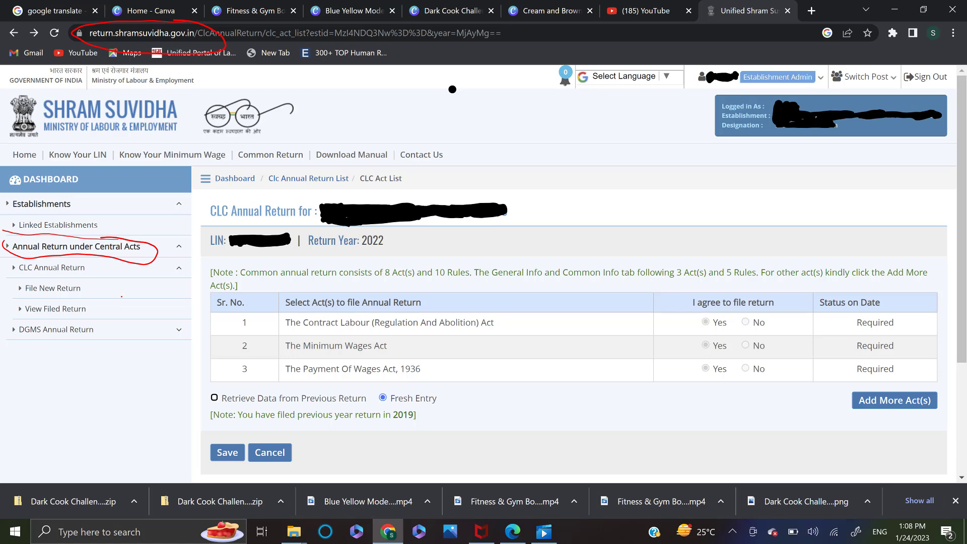
Step: Circle the CLC Annual Return entry and mark the File New Return, View Filed Return and DGMS entries in red ink
left_click_drag(120, 272, 169, 245)
left_click_drag(111, 362, 153, 326)
mouse_move(80, 250)
left_mouse_down()
mouse_move(3, 278)
mouse_move(107, 255)
mouse_move(45, 250)
left_mouse_up()
left_click_drag(97, 295, 134, 272)
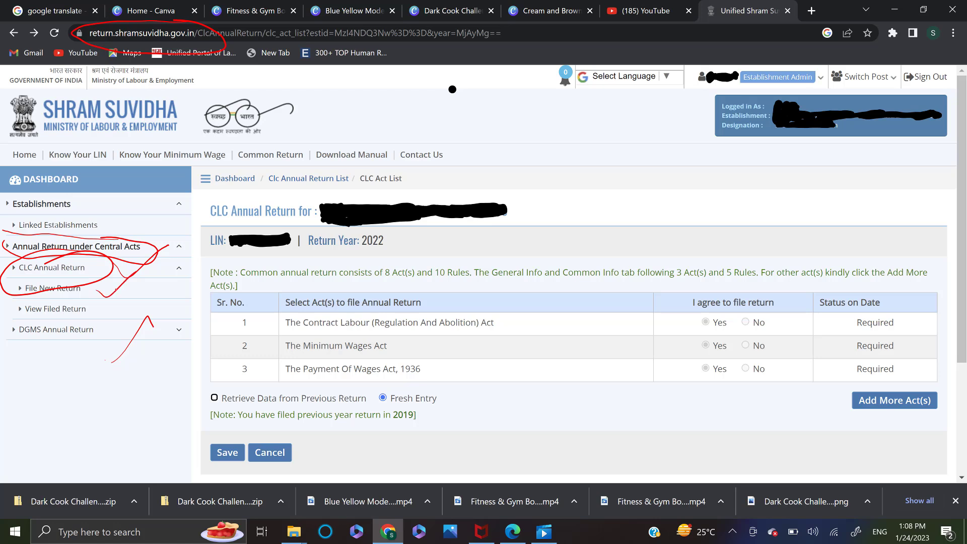
left_click_drag(107, 302, 145, 290)
left_click_drag(102, 287, 116, 280)
Step: Handwrite "Establishment Name" in red ink above the blacked-out name in the CLC Annual Return heading
mouse_move(438, 173)
left_mouse_down()
mouse_move(427, 182)
mouse_move(435, 203)
mouse_move(454, 202)
left_mouse_up()
left_click(474, 193)
mouse_move(451, 185)
left_mouse_down()
mouse_move(471, 180)
mouse_move(489, 197)
left_mouse_up()
mouse_move(496, 158)
left_mouse_down()
mouse_move(509, 196)
mouse_move(534, 181)
mouse_move(578, 182)
left_mouse_up()
left_click(546, 182)
mouse_move(584, 157)
left_mouse_down()
mouse_move(580, 182)
mouse_move(594, 161)
left_mouse_up()
mouse_move(536, 223)
left_mouse_down()
mouse_move(553, 192)
mouse_move(580, 208)
mouse_move(609, 187)
mouse_move(596, 195)
left_mouse_up()
Step: Circle the LIN label and the return year 2022, and bracket the logged-in account details in red ink
mouse_move(241, 254)
left_mouse_down()
mouse_move(230, 224)
mouse_move(235, 233)
left_mouse_up()
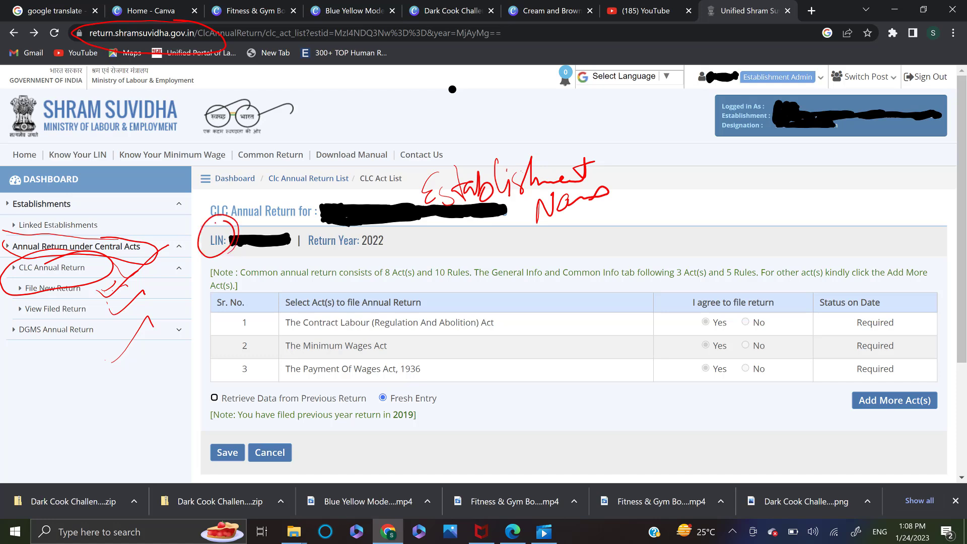
left_click_drag(372, 221, 363, 224)
mouse_move(689, 124)
left_mouse_down()
mouse_move(677, 143)
mouse_move(713, 164)
left_mouse_up()
left_click_drag(704, 98, 690, 123)
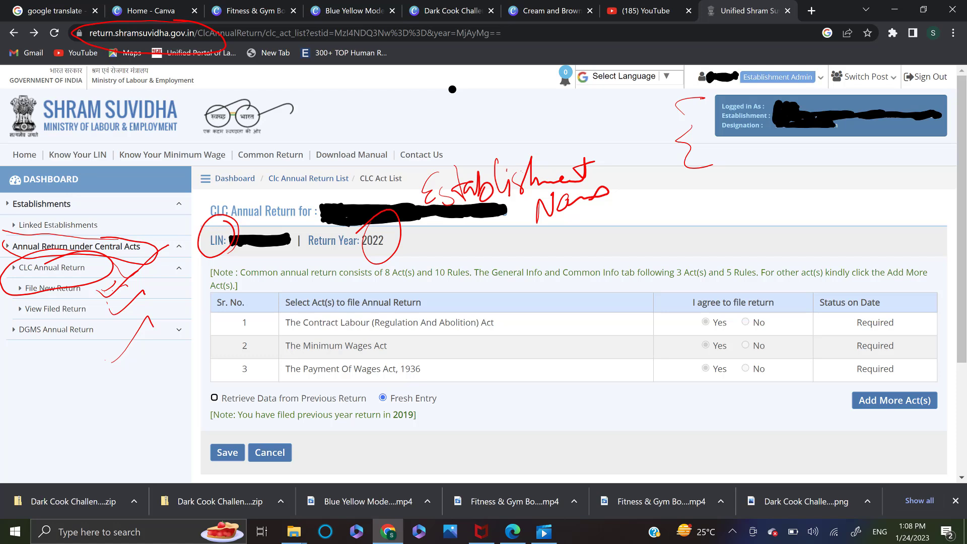
Step: Bracket the table of acts and tick the Contract Labour, Minimum Wages and Payment of Wages acts in red ink
mouse_move(560, 266)
left_mouse_down()
mouse_move(584, 295)
mouse_move(586, 412)
left_mouse_up()
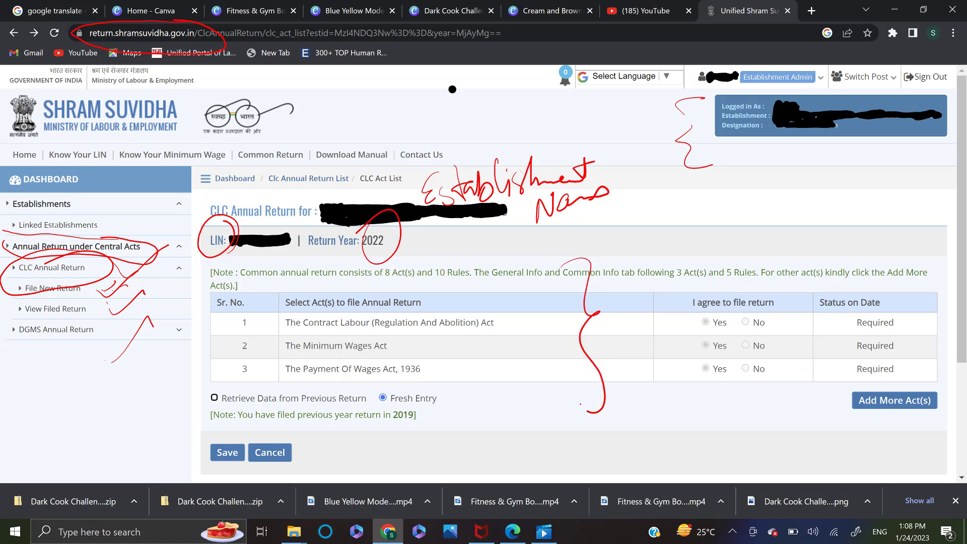
left_click_drag(527, 316, 579, 304)
left_click_drag(488, 345, 547, 329)
left_click_drag(501, 369, 559, 350)
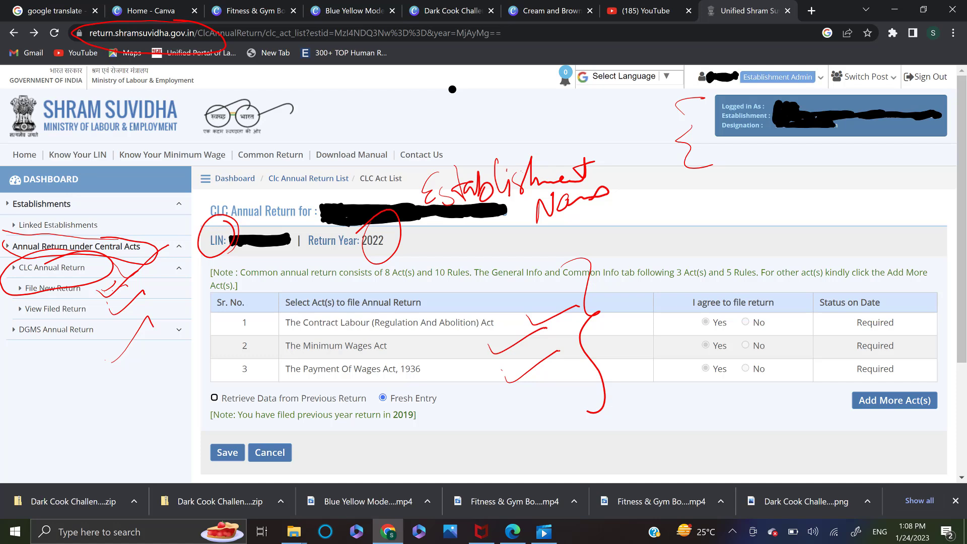
Step: Open the list of additional acts and mark the Inter-State Migrant Workmen and Payment of Bonus rows in red ink
mouse_move(848, 448)
left_mouse_down()
mouse_move(871, 402)
mouse_move(875, 421)
left_mouse_up()
left_click(894, 400)
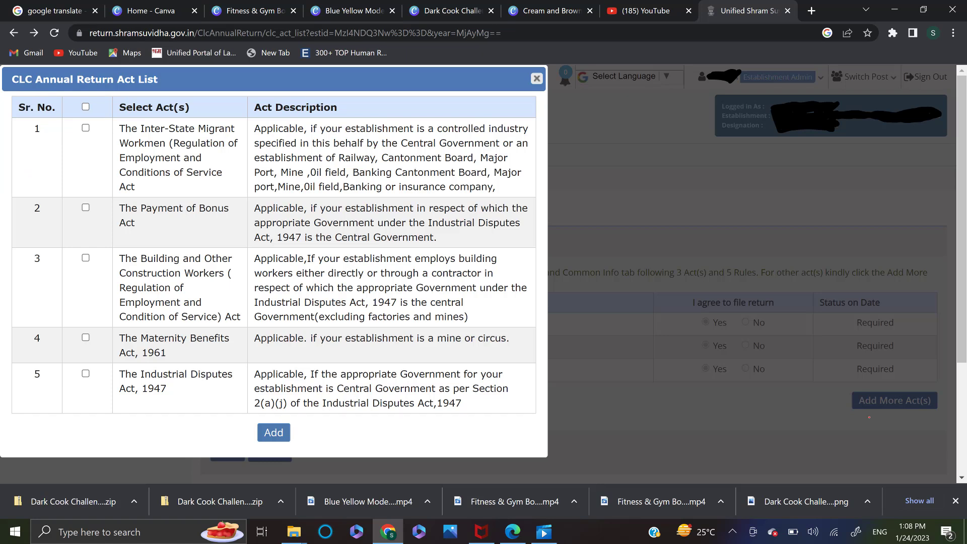
left_click_drag(229, 168, 270, 140)
left_click_drag(540, 121, 537, 146)
mouse_move(547, 143)
left_mouse_down()
mouse_move(541, 181)
mouse_move(526, 189)
left_mouse_up()
left_click_drag(200, 225, 231, 217)
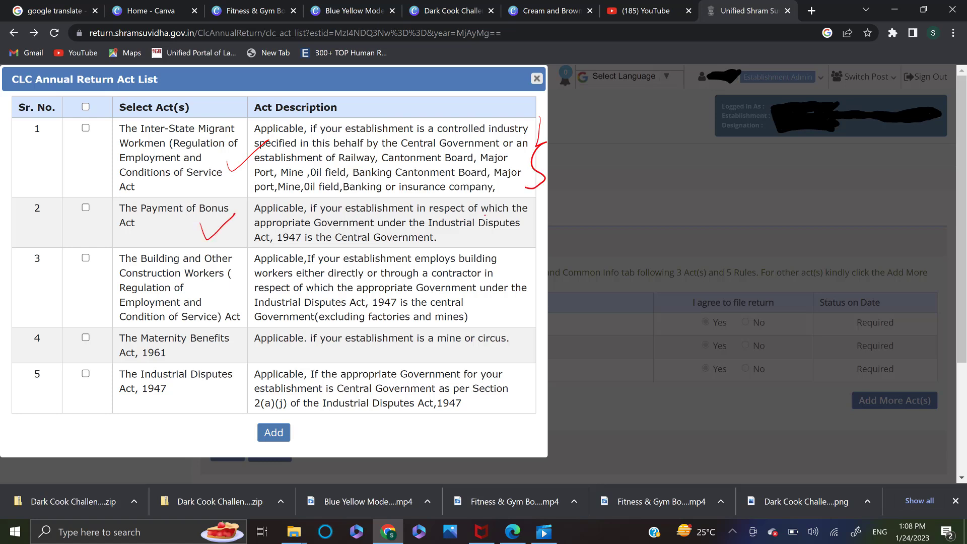
left_click_drag(502, 230, 551, 222)
mouse_move(92, 228)
left_mouse_down()
mouse_move(108, 210)
mouse_move(62, 212)
left_mouse_up()
left_click_drag(64, 134, 98, 151)
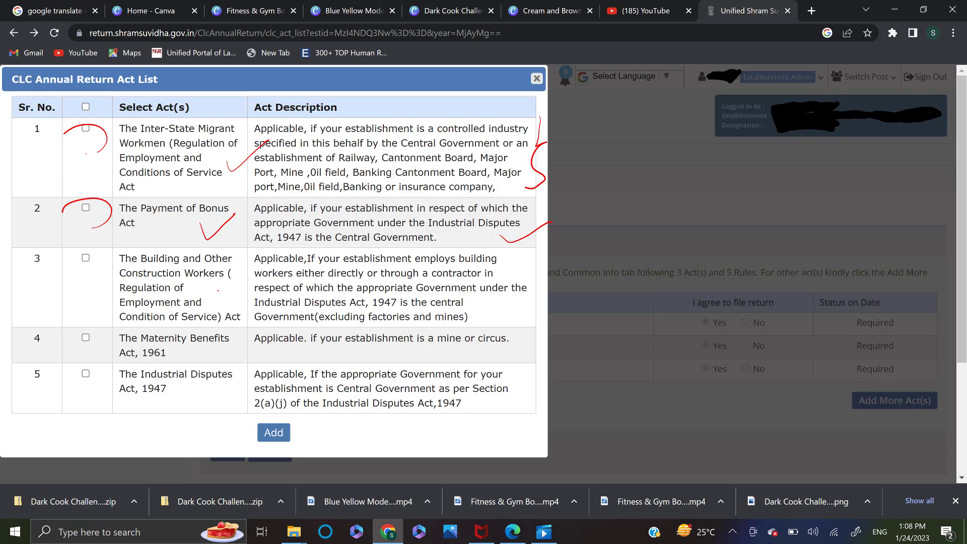
Step: Tick the Building and Other Construction Workers, Maternity Benefits and Industrial Disputes acts, and bracket the rows of the act list
left_click_drag(213, 291, 261, 266)
left_click_drag(214, 361, 253, 318)
left_click_drag(201, 385, 247, 373)
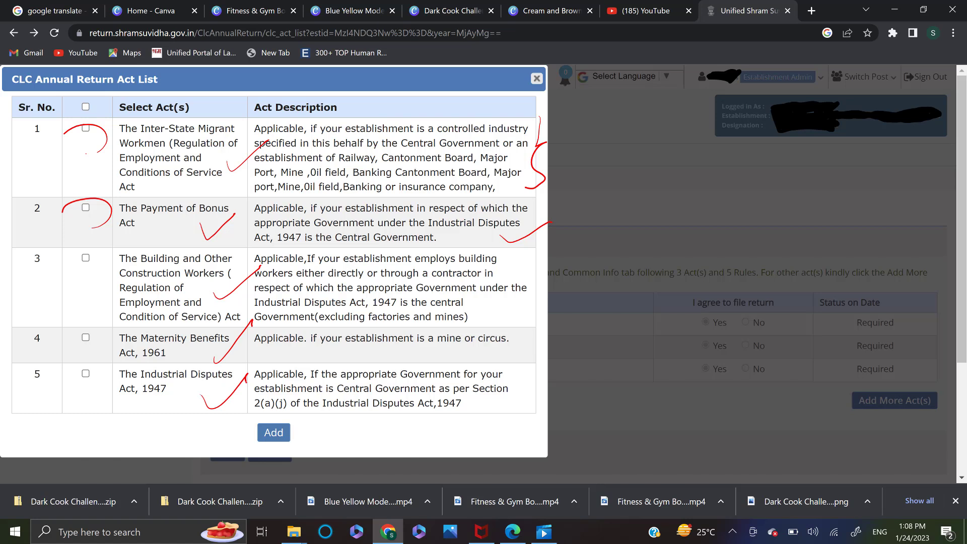
mouse_move(59, 103)
left_mouse_down()
mouse_move(20, 292)
mouse_move(72, 361)
left_mouse_up()
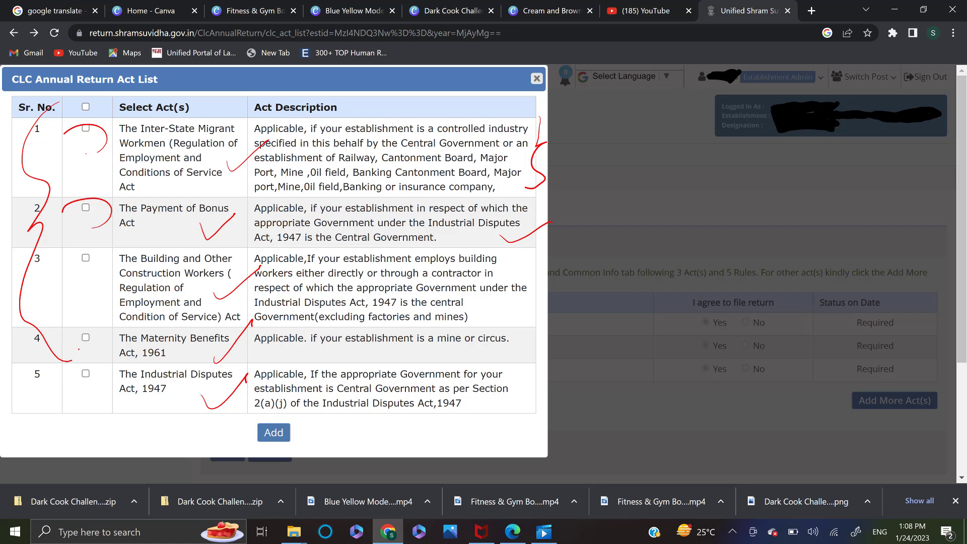
mouse_move(259, 423)
left_mouse_down()
mouse_move(298, 401)
mouse_move(254, 415)
left_mouse_up()
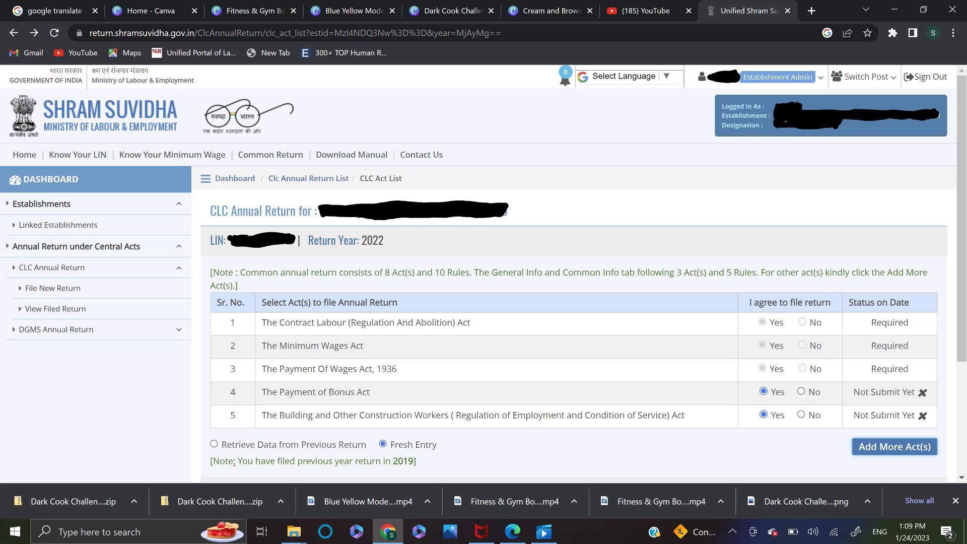
Step: Tick the added Payment of Bonus and Building Workers acts, and mark the Retrieve Data and Fresh Entry options
mouse_move(416, 381)
left_mouse_down()
mouse_move(422, 394)
mouse_move(489, 347)
left_mouse_up()
left_click_drag(557, 434, 654, 369)
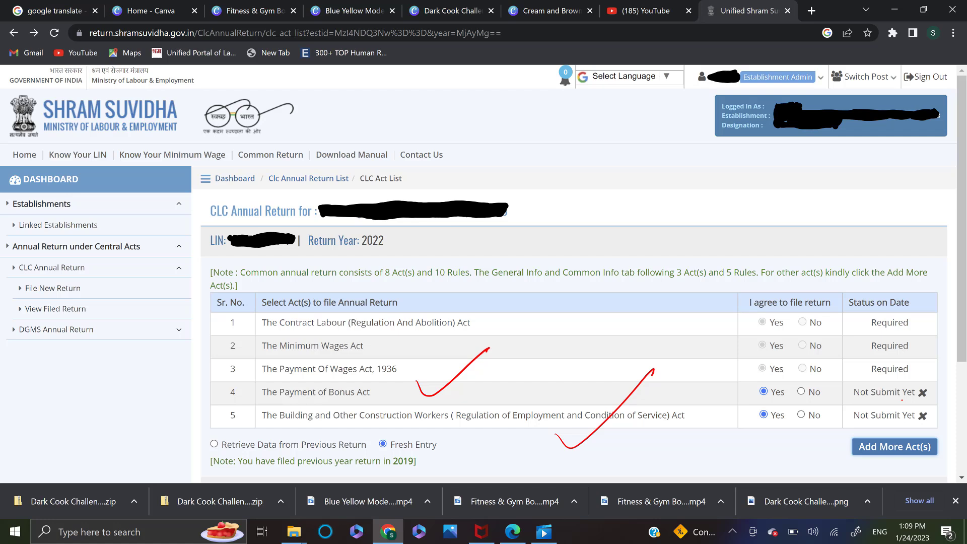
mouse_move(217, 468)
left_mouse_down()
mouse_move(217, 411)
mouse_move(206, 419)
left_mouse_up()
left_click_drag(448, 444, 494, 421)
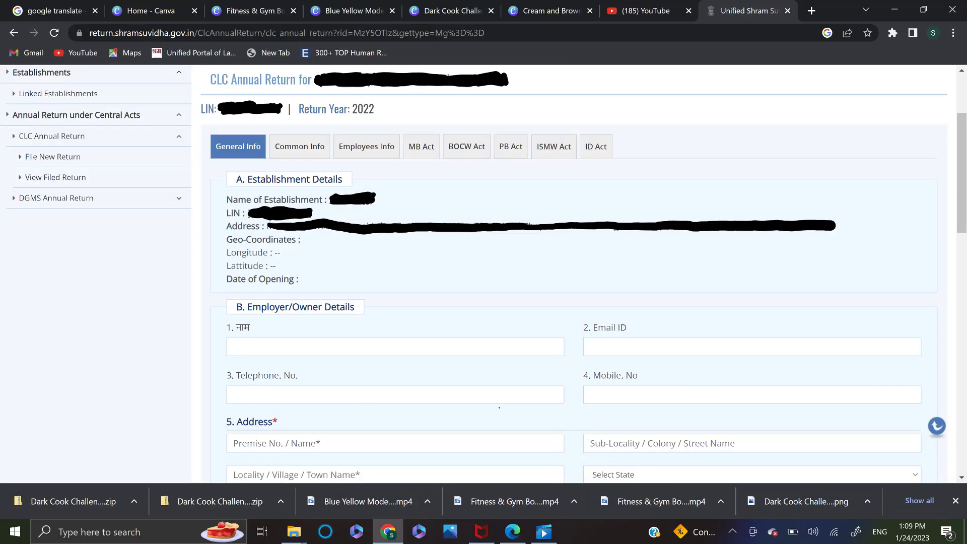
Step: Tick all eight section headings of the return, and bracket and tick the fields under Establishment Details
mouse_move(226, 162)
left_mouse_down()
mouse_move(252, 149)
mouse_move(466, 169)
mouse_move(480, 155)
mouse_move(614, 149)
left_mouse_up()
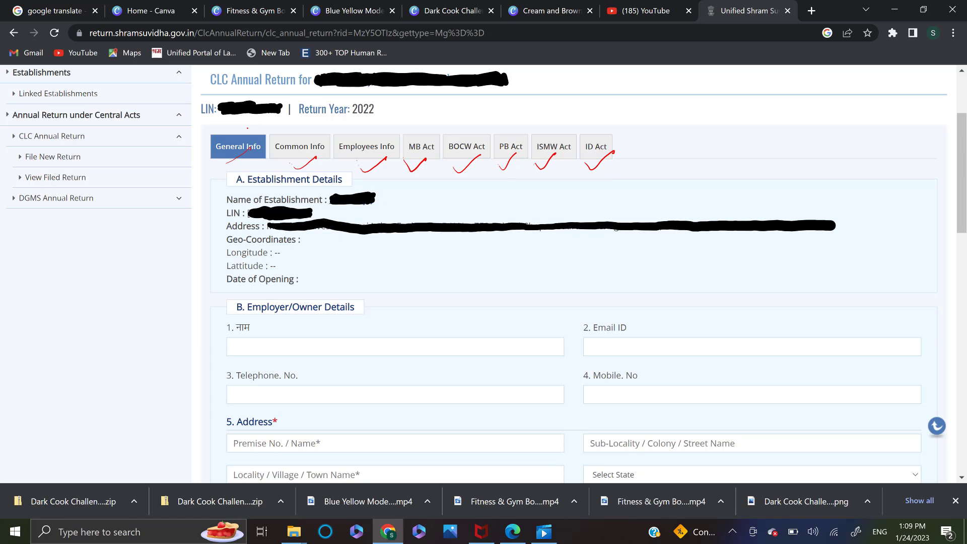
mouse_move(195, 186)
left_mouse_down()
mouse_move(190, 234)
mouse_move(212, 283)
left_mouse_up()
mouse_move(388, 199)
left_mouse_down()
mouse_move(425, 182)
mouse_move(412, 197)
left_mouse_up()
left_click_drag(395, 240, 465, 197)
left_click_drag(328, 266, 360, 246)
left_click_drag(337, 284, 402, 250)
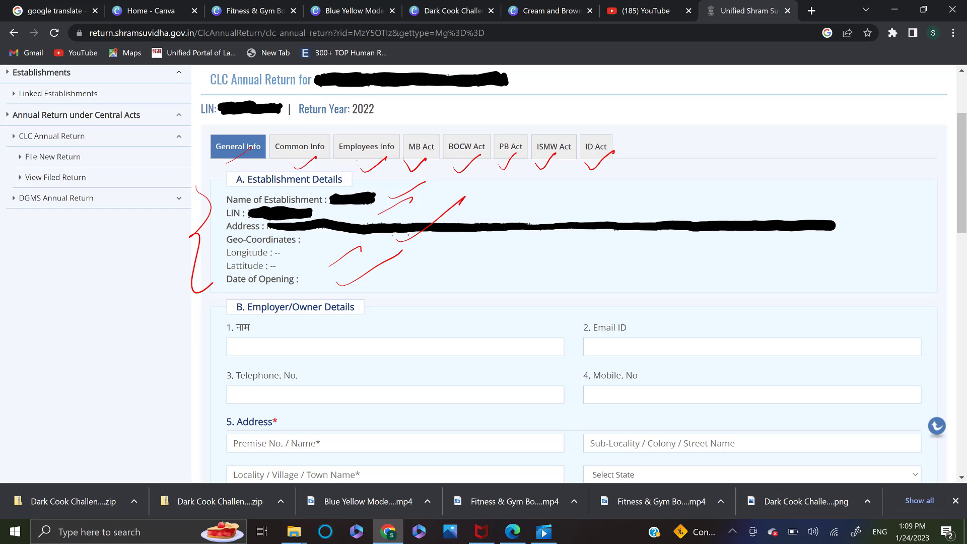
Step: Tick the name, email, telephone, mobile and address fields under Employer/Owner Details in red ink
left_click_drag(433, 341, 497, 330)
left_click_drag(689, 342, 745, 331)
left_click_drag(452, 395, 508, 376)
left_click_drag(613, 390, 658, 385)
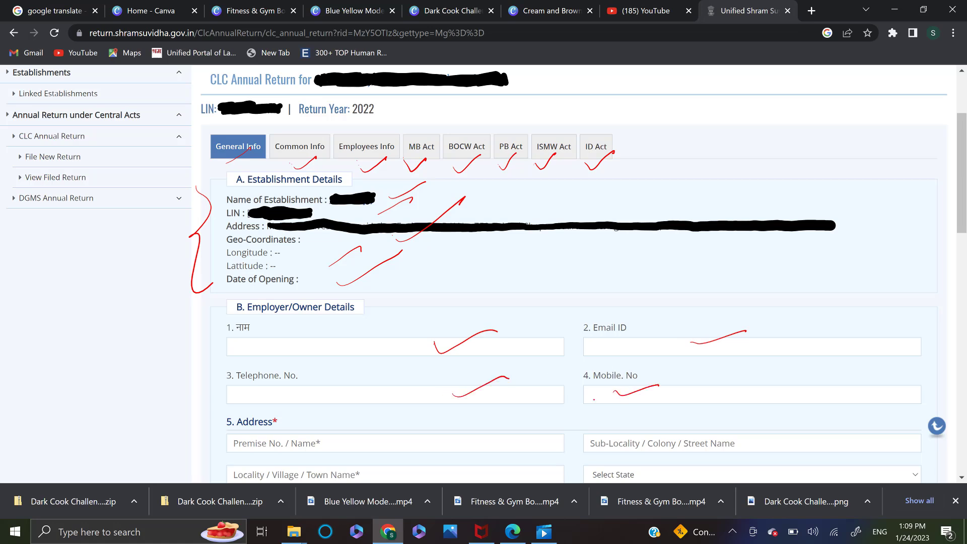
left_click_drag(447, 441, 486, 419)
mouse_move(714, 434)
left_mouse_down()
mouse_move(728, 442)
mouse_move(773, 426)
left_mouse_up()
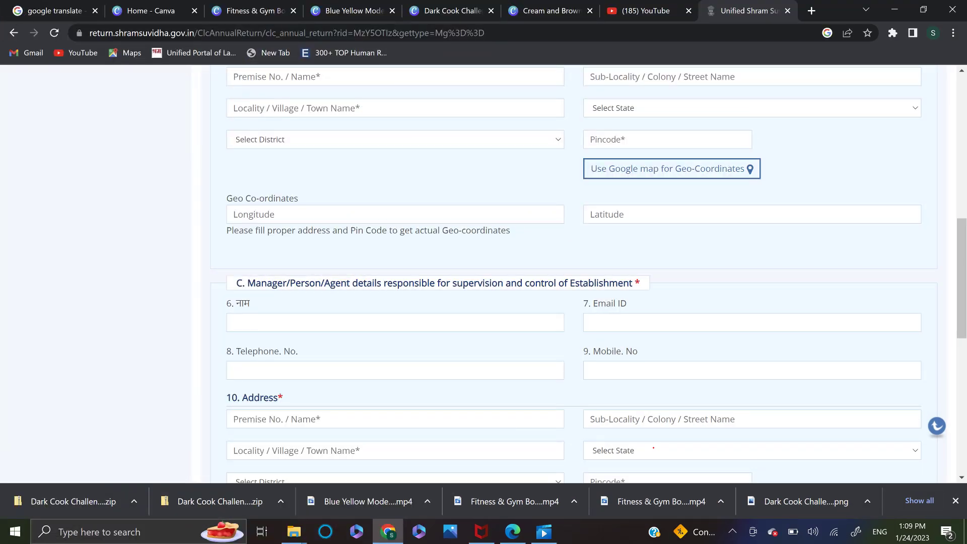
Step: Tick the employer address's state and pincode fields and circle the area around its geo-coordinate fields
left_click_drag(636, 115, 664, 111)
left_click_drag(615, 143, 675, 124)
left_click_drag(569, 189, 561, 189)
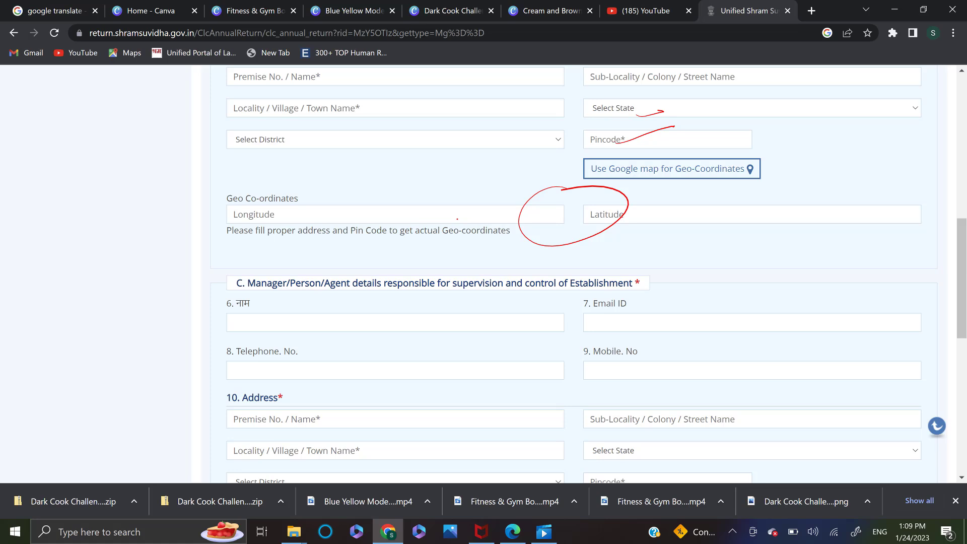
Step: Tick the name, email, telephone, mobile and address fields in the Manager/Person/Agent details section
left_click_drag(470, 309, 543, 304)
left_click_drag(658, 299, 689, 290)
left_click_drag(523, 371, 529, 368)
left_click_drag(552, 355, 568, 348)
left_click_drag(654, 362, 720, 329)
left_click(681, 354)
left_click_drag(555, 432, 670, 362)
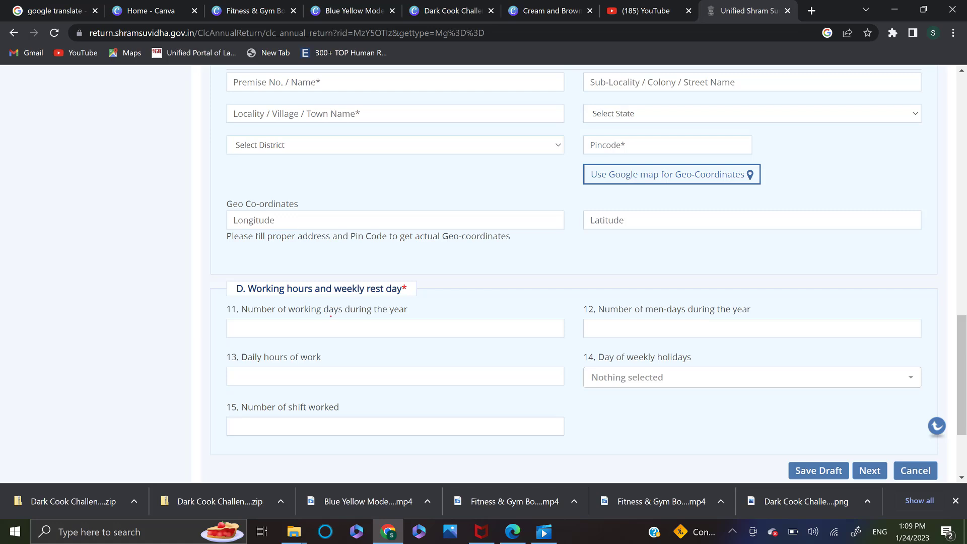
Step: Handwrite 300 for the working days and the formula 300 × N in the margin and for the men-days
left_click_drag(424, 305, 457, 291)
mouse_move(434, 323)
left_mouse_down()
mouse_move(445, 332)
mouse_move(425, 347)
mouse_move(473, 322)
left_mouse_up()
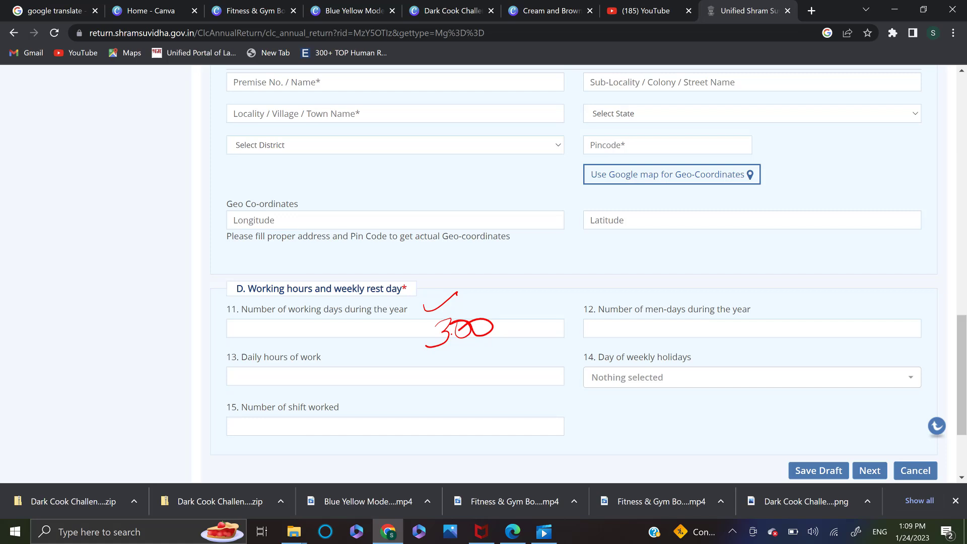
mouse_move(47, 240)
left_mouse_down()
mouse_move(68, 248)
mouse_move(44, 276)
left_mouse_up()
mouse_move(81, 229)
left_mouse_down()
mouse_move(76, 249)
mouse_move(83, 224)
left_mouse_up()
mouse_move(96, 219)
left_mouse_down()
mouse_move(128, 187)
mouse_move(140, 225)
left_mouse_up()
left_click_drag(136, 173, 182, 212)
mouse_move(193, 148)
left_mouse_down()
mouse_move(55, 307)
mouse_move(96, 172)
left_mouse_up()
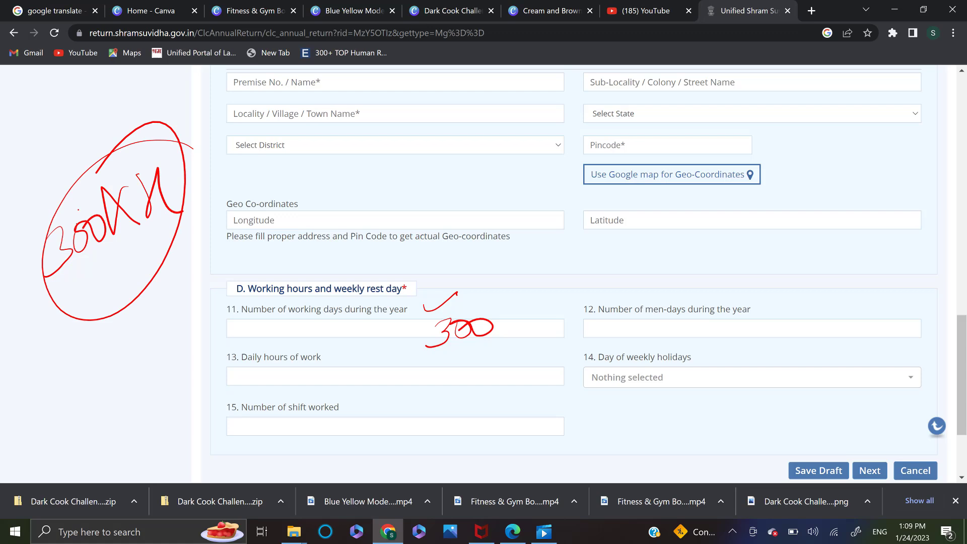
mouse_move(629, 320)
left_mouse_down()
mouse_move(634, 334)
mouse_move(700, 322)
mouse_move(713, 332)
left_mouse_up()
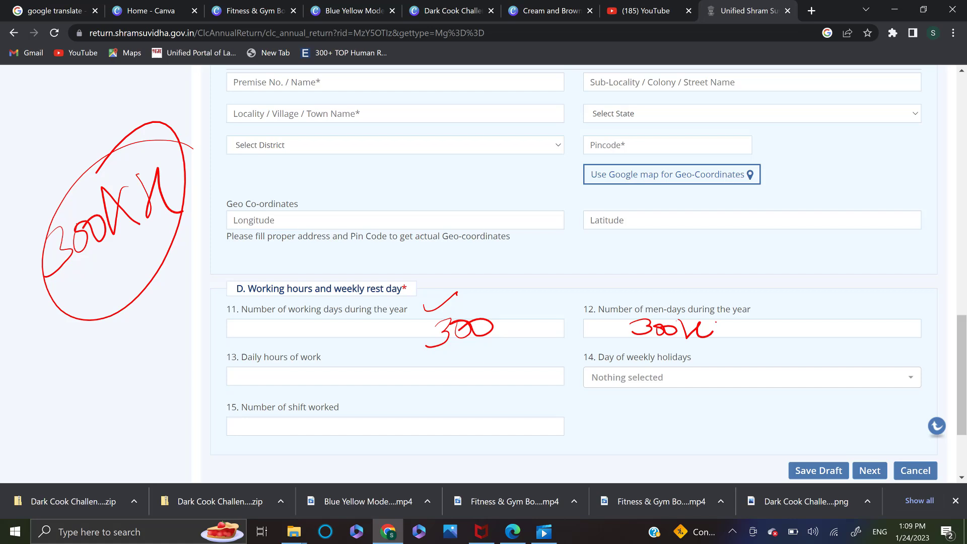
Step: Handwrite 8 for the daily hours of work, and annotate the weekly holiday and number of shifts fields
left_click_drag(349, 356, 383, 339)
mouse_move(400, 371)
left_mouse_down()
mouse_move(406, 362)
mouse_move(387, 375)
left_mouse_up()
left_click_drag(686, 375, 704, 385)
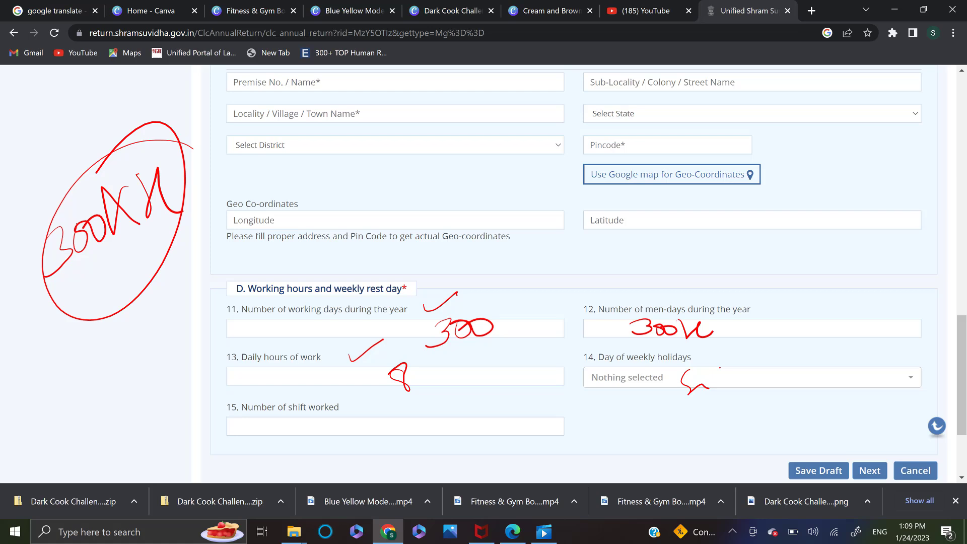
mouse_move(432, 414)
left_mouse_down()
mouse_move(449, 442)
mouse_move(431, 446)
left_mouse_up()
left_click_drag(495, 315, 543, 300)
mouse_move(737, 318)
left_mouse_down()
mouse_move(593, 324)
mouse_move(741, 336)
mouse_move(715, 316)
left_mouse_up()
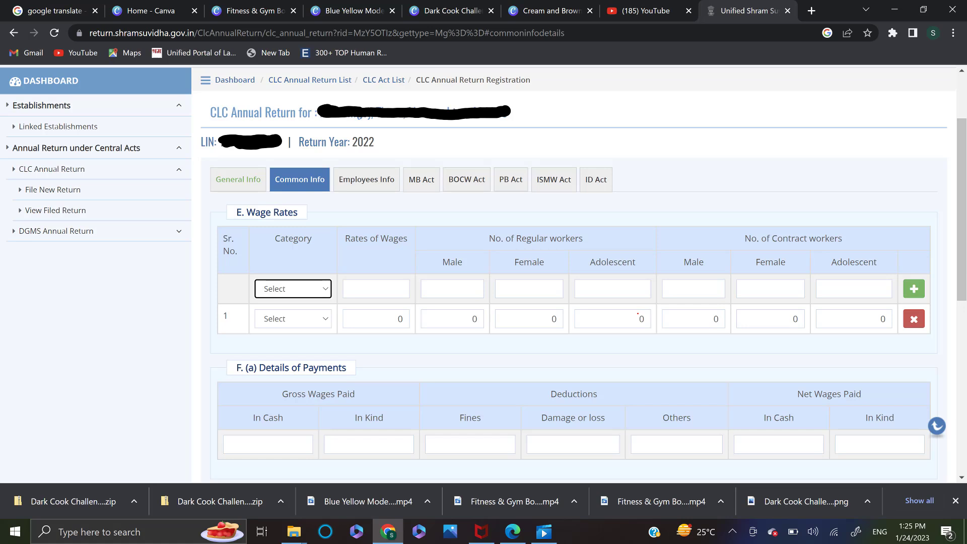
Step: Mark the category and wage rate columns, circle the regular and contract worker headings, and tick their male, female and adolescent fields
left_click_drag(283, 261, 313, 247)
left_click_drag(374, 260, 373, 301)
left_click_drag(362, 283, 387, 279)
left_click_drag(592, 219, 579, 207)
mouse_move(444, 291)
left_mouse_down()
mouse_move(577, 259)
mouse_move(601, 295)
mouse_move(630, 269)
left_mouse_up()
mouse_move(809, 213)
left_mouse_down()
mouse_move(713, 242)
mouse_move(812, 218)
left_mouse_up()
left_click_drag(681, 282, 881, 280)
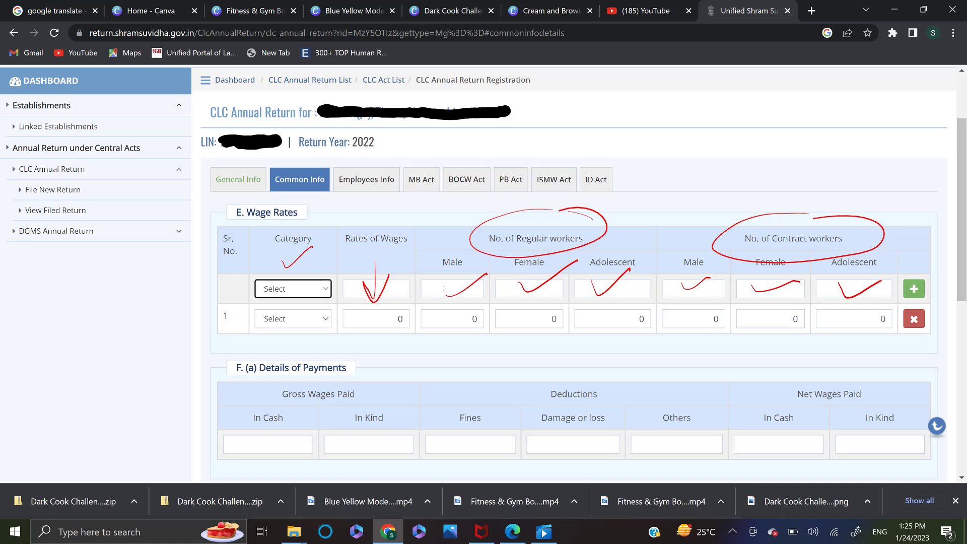
Step: Handwrite "Unskilled" over the wage category, circle the control for adding a row, and underline the wage rate rows
mouse_move(247, 285)
left_mouse_down()
mouse_move(282, 274)
mouse_move(325, 291)
left_mouse_up()
left_click_drag(325, 291, 345, 290)
left_click_drag(923, 272, 934, 264)
left_click_drag(313, 341, 694, 339)
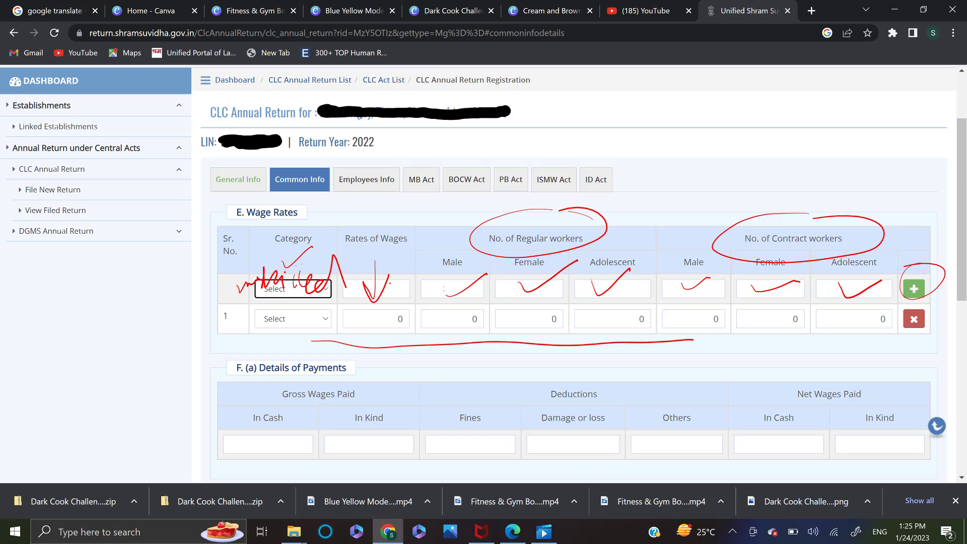
Step: Circle the row deletion control and the male and female columns of the Wage Rates table after ticking its entry fields again
left_click_drag(378, 289, 405, 271)
left_click_drag(450, 292, 482, 278)
left_click_drag(535, 292, 569, 283)
left_click_drag(931, 297, 914, 304)
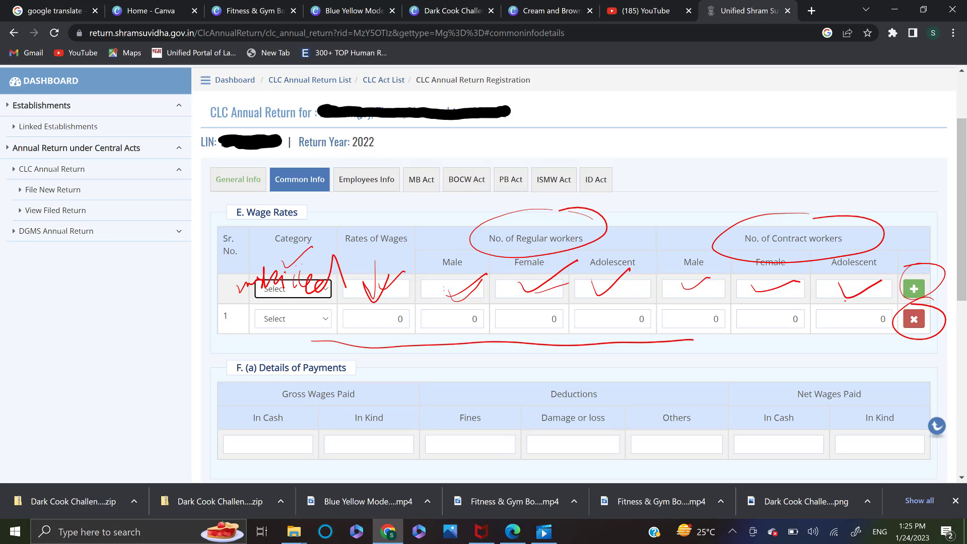
mouse_move(473, 254)
left_mouse_down()
mouse_move(536, 292)
mouse_move(483, 252)
left_mouse_up()
left_click_drag(720, 248, 713, 249)
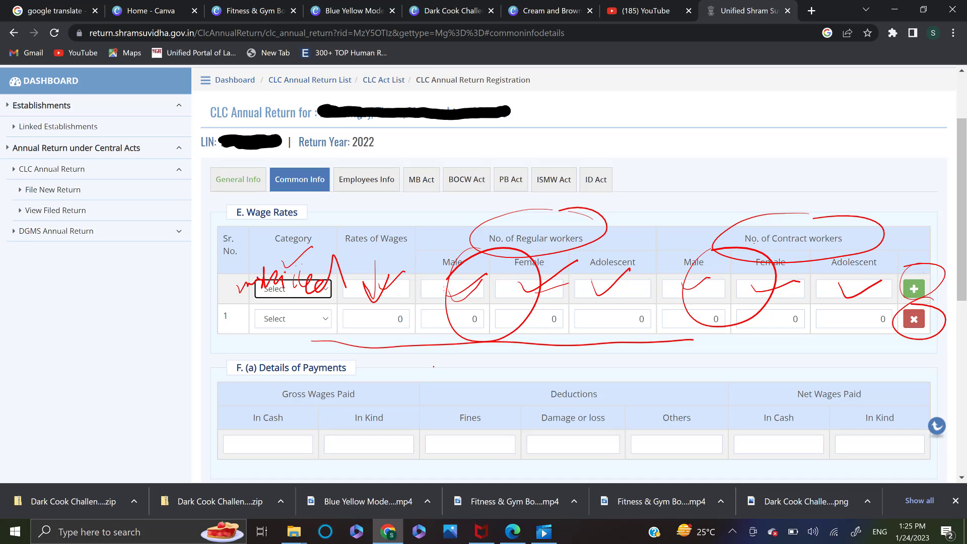
Step: Tick the gross wages and deductions fields under Details of Payments, and circle the gross wages paid in cash
left_click_drag(257, 453, 289, 414)
left_click_drag(355, 447, 398, 428)
left_click_drag(246, 442, 301, 407)
mouse_move(283, 423)
left_mouse_down()
mouse_move(198, 446)
mouse_move(262, 418)
mouse_move(248, 424)
left_mouse_up()
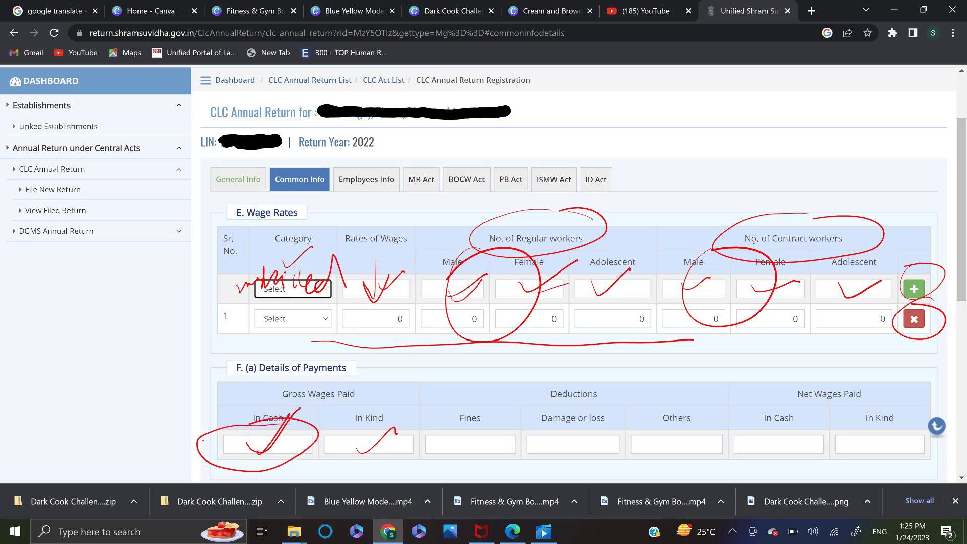
left_click_drag(449, 437, 513, 397)
left_click_drag(564, 443, 609, 410)
left_click_drag(653, 445, 695, 411)
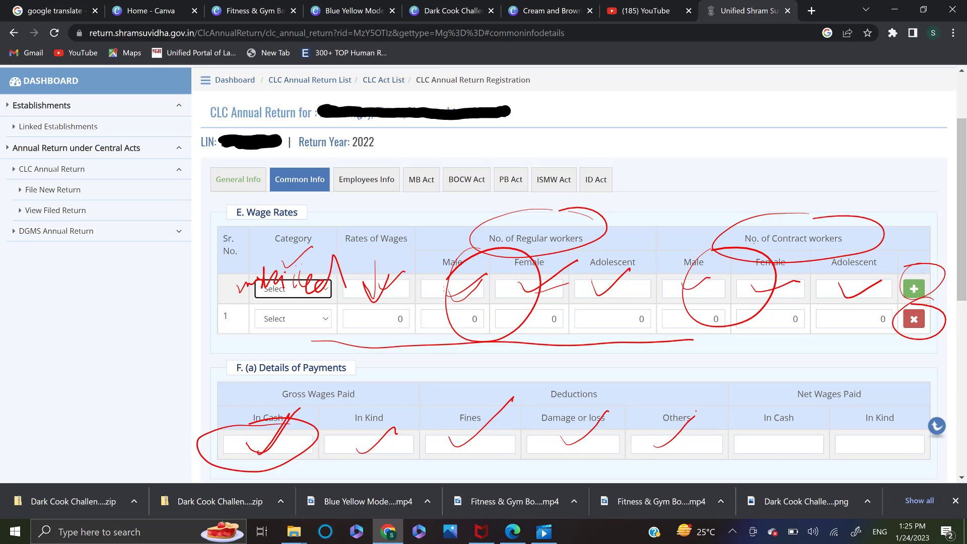
Step: Mark the Deductions and Net Wages Paid headings, and tick the net wages in cash and in kind
left_click_drag(397, 403, 531, 383)
left_click_drag(508, 361, 522, 397)
mouse_move(878, 380)
left_mouse_down()
mouse_move(775, 375)
mouse_move(866, 355)
mouse_move(852, 354)
left_mouse_up()
mouse_move(757, 451)
left_mouse_down()
mouse_move(778, 455)
mouse_move(815, 434)
mouse_move(913, 425)
left_mouse_up()
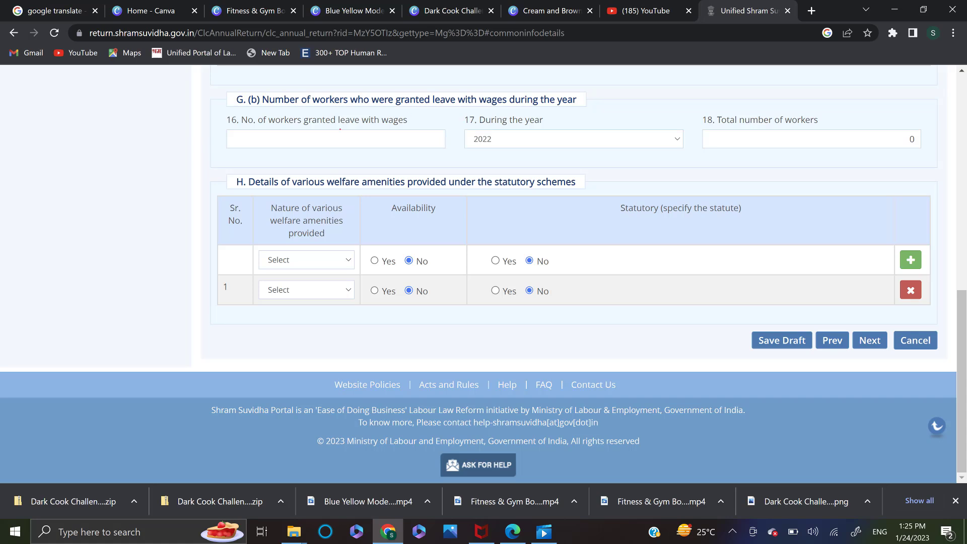
Step: Underline the workers granted leave with wages label, and tick that field, the year and the total number of workers
left_click_drag(371, 130, 432, 134)
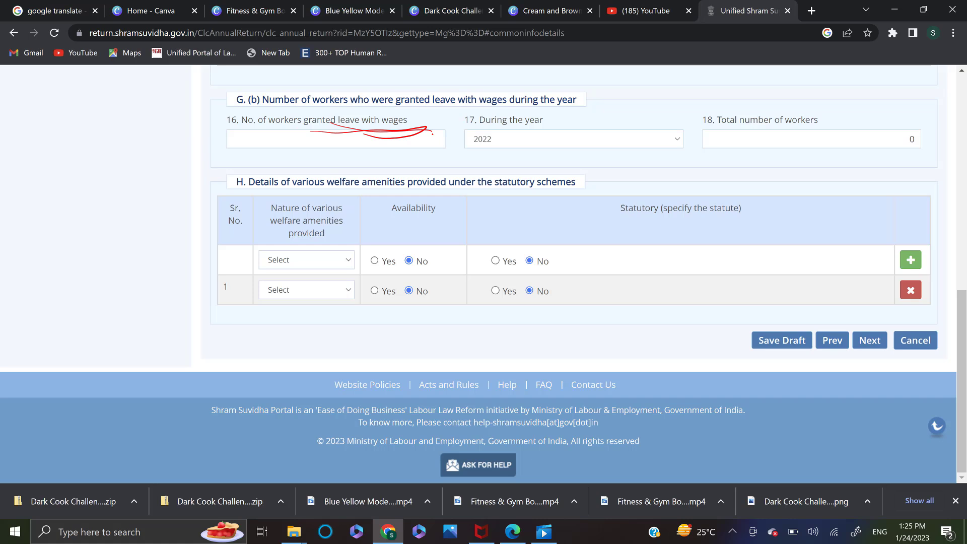
left_click_drag(304, 147, 337, 136)
left_click_drag(574, 145, 641, 124)
left_click_drag(758, 155, 834, 116)
Step: Draw an arrow down the welfare amenities column and handwrite "Drinking Water", "Toilet", "First" and "Amb" in the margin
mouse_move(328, 249)
left_mouse_down()
mouse_move(319, 322)
mouse_move(336, 296)
left_mouse_up()
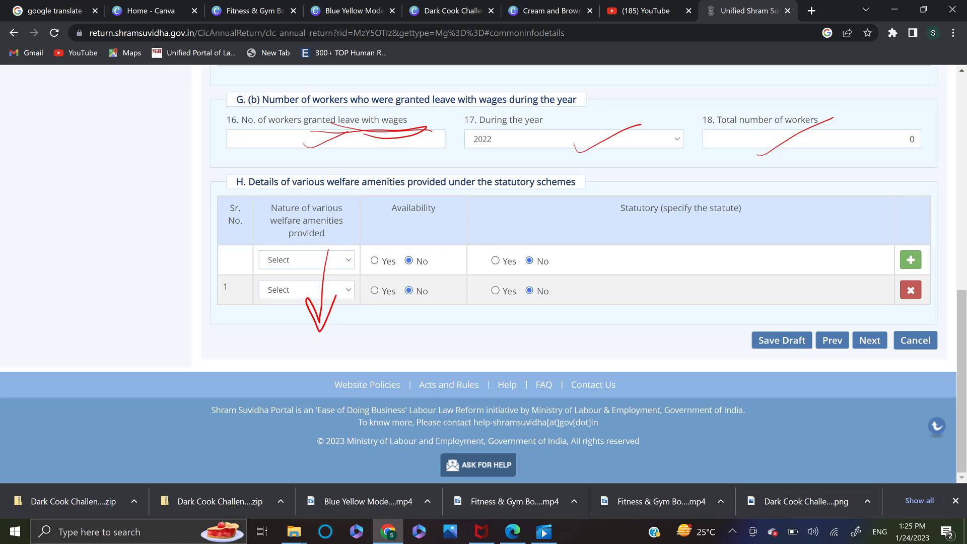
mouse_move(40, 203)
left_mouse_down()
mouse_move(101, 177)
mouse_move(114, 149)
mouse_move(118, 169)
mouse_move(213, 96)
left_mouse_up()
mouse_move(95, 223)
left_mouse_down()
mouse_move(132, 180)
mouse_move(147, 214)
mouse_move(187, 145)
left_mouse_up()
mouse_move(97, 249)
left_mouse_down()
mouse_move(107, 302)
mouse_move(161, 252)
mouse_move(183, 207)
left_mouse_up()
mouse_move(117, 357)
left_mouse_down()
mouse_move(157, 302)
mouse_move(194, 291)
left_mouse_up()
left_click_drag(328, 255, 326, 364)
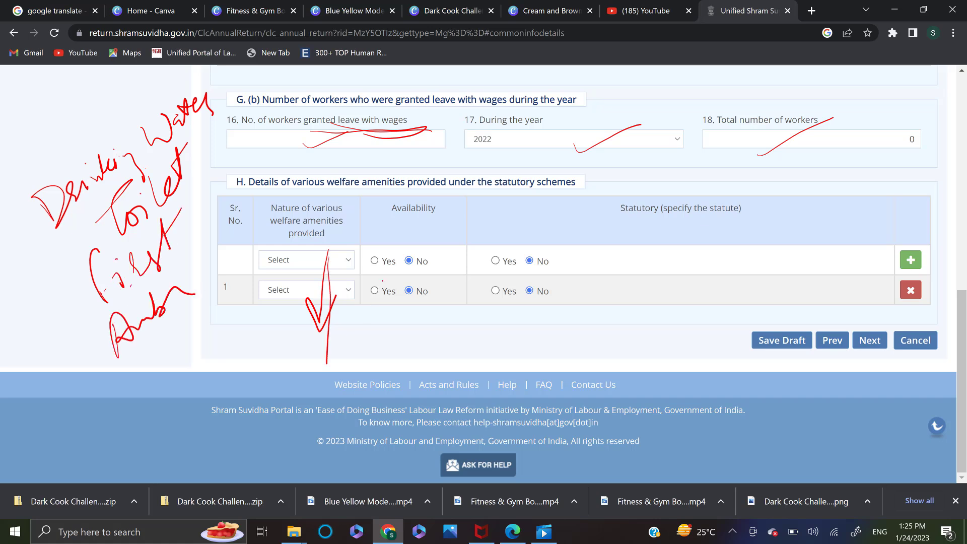
Step: Annotate the Availability and Statutory options of the welfare amenities table in red ink
mouse_move(392, 256)
left_mouse_down()
mouse_move(403, 355)
mouse_move(428, 329)
left_mouse_up()
mouse_move(443, 262)
left_mouse_down()
mouse_move(444, 317)
mouse_move(481, 300)
mouse_move(517, 330)
mouse_move(518, 348)
left_mouse_up()
left_click_drag(507, 306, 519, 347)
left_click_drag(519, 347, 529, 298)
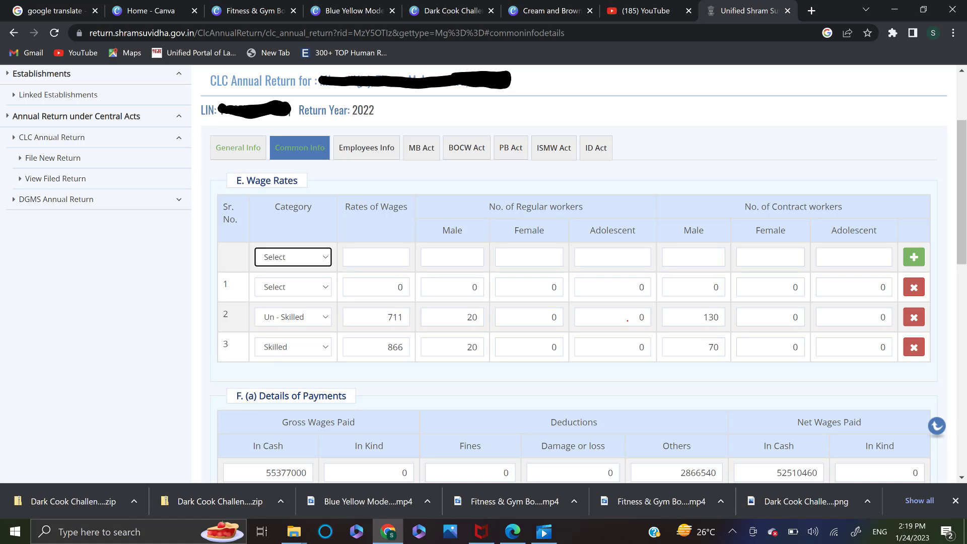
Step: Tick the welfare amenity rows from First Aid Box down to Ambulance and mark the length of their Availability column in red ink
mouse_move(701, 458)
left_mouse_down()
mouse_move(673, 457)
mouse_move(705, 451)
left_mouse_up()
left_click_drag(788, 449, 849, 426)
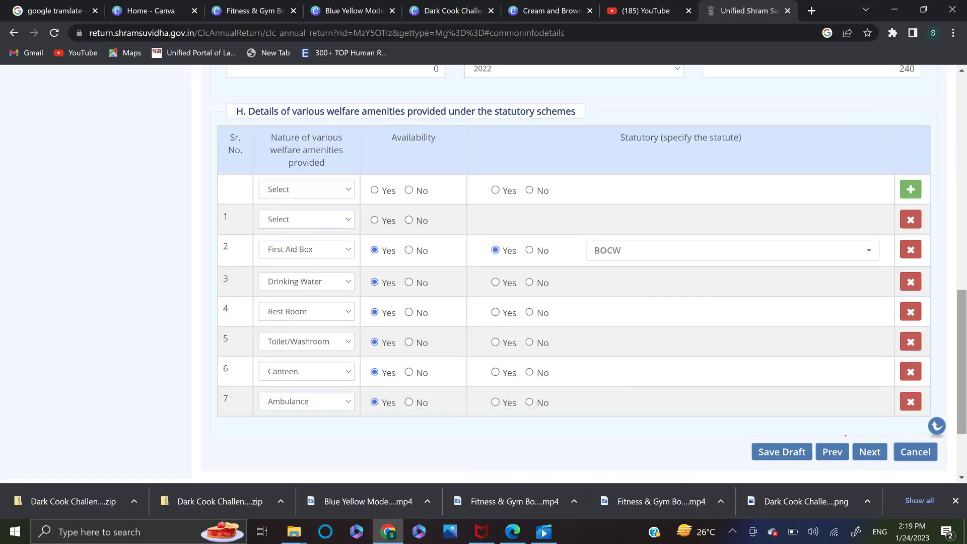
left_click_drag(223, 245, 272, 240)
left_click_drag(220, 302, 286, 269)
left_click_drag(243, 321, 294, 284)
left_click_drag(267, 332, 289, 316)
left_click_drag(254, 378, 293, 335)
left_click_drag(269, 416, 327, 379)
left_click_drag(370, 235, 411, 415)
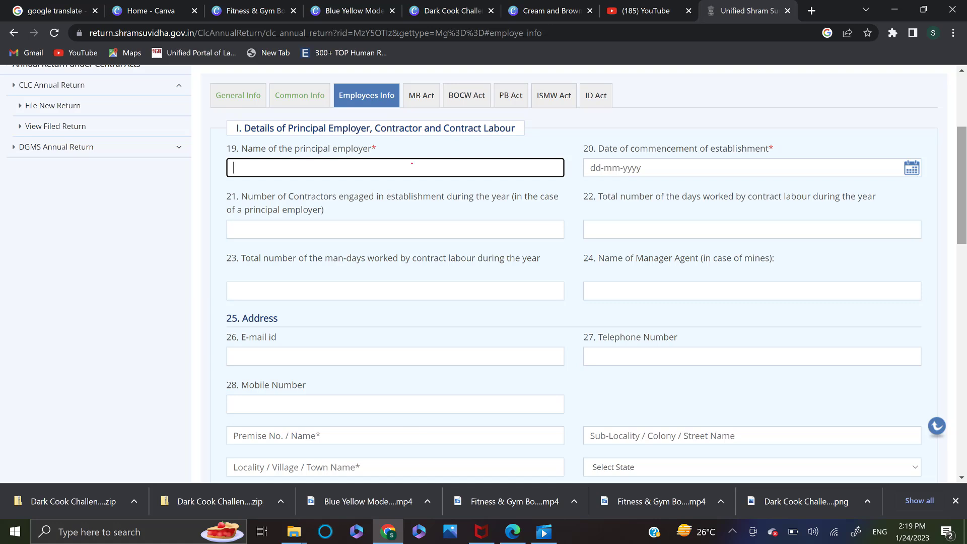
Step: Mark the principal employer name and commencement date fields, and handwrite a circled 5 in the number of contractors field
mouse_move(426, 164)
left_mouse_down()
mouse_move(466, 152)
mouse_move(452, 174)
mouse_move(496, 164)
left_mouse_up()
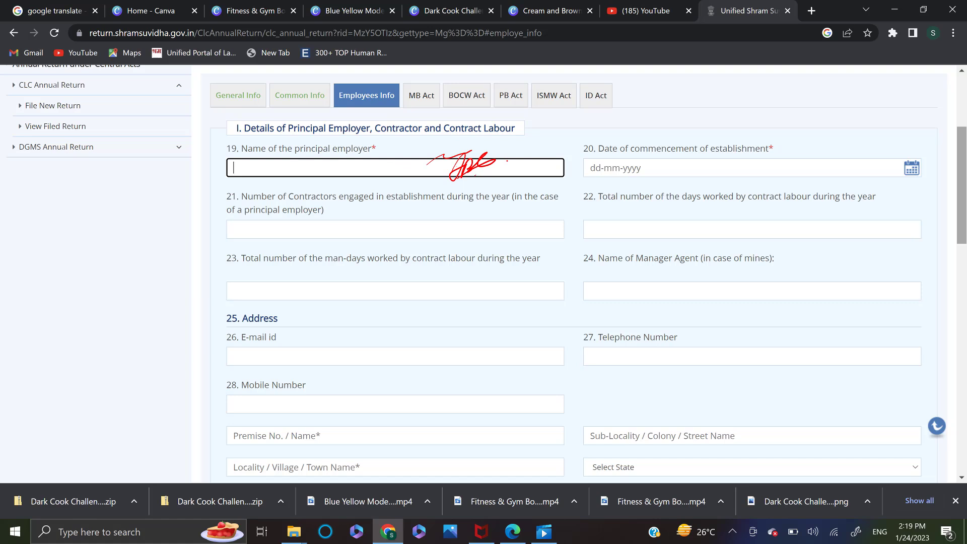
left_click_drag(684, 165, 755, 152)
mouse_move(430, 225)
left_mouse_down()
mouse_move(441, 233)
mouse_move(425, 246)
left_mouse_up()
mouse_move(457, 224)
left_mouse_down()
mouse_move(438, 204)
mouse_move(471, 217)
left_mouse_up()
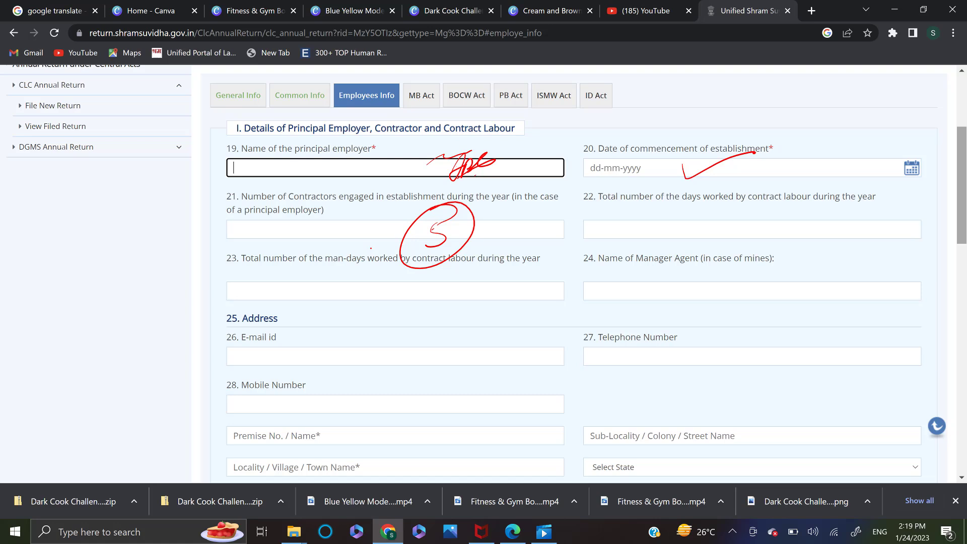
Step: Underline the contract labour and man-days wording, and handwrite 300 for days worked and 300 x N for man-days
left_click_drag(733, 206, 810, 207)
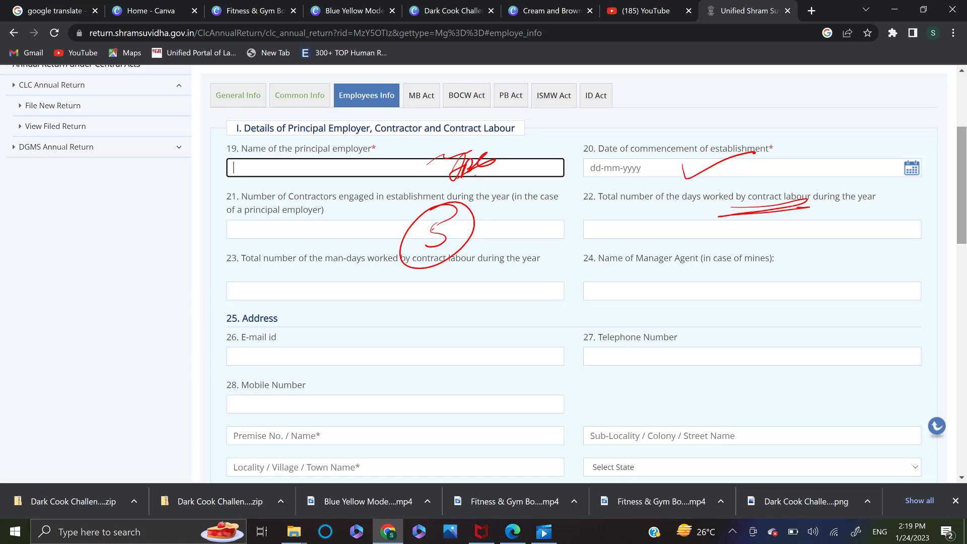
left_click_drag(811, 201, 716, 215)
mouse_move(326, 265)
left_mouse_down()
mouse_move(373, 263)
mouse_move(322, 271)
left_mouse_up()
left_click_drag(688, 210, 740, 211)
mouse_move(658, 216)
left_mouse_down()
mouse_move(664, 232)
mouse_move(679, 229)
left_mouse_up()
mouse_move(356, 290)
left_mouse_down()
mouse_move(379, 300)
mouse_move(414, 287)
mouse_move(434, 302)
mouse_move(477, 282)
mouse_move(484, 294)
left_mouse_up()
Step: Tick the manager agent, e-mail, telephone, mobile and address fields, then clear the annotations
left_click_drag(657, 291, 760, 273)
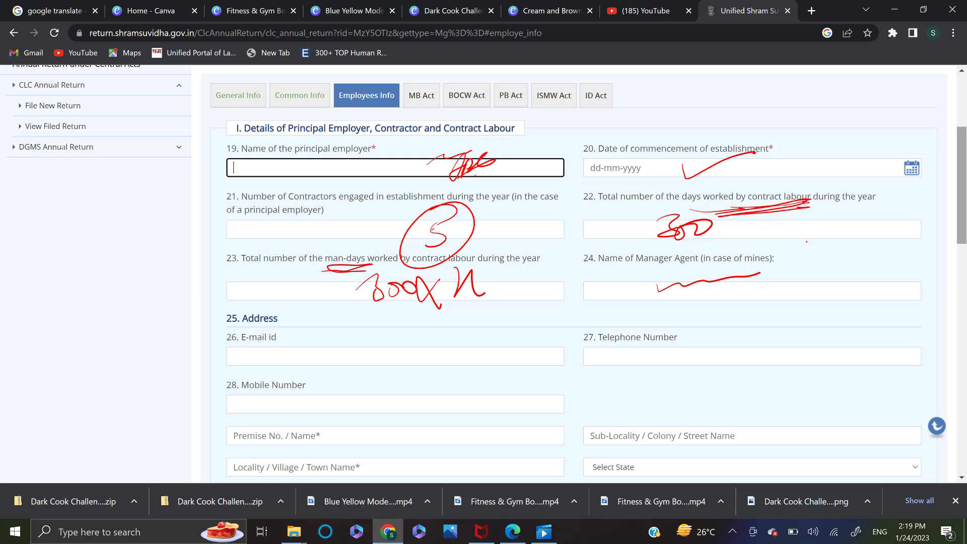
left_click_drag(445, 352, 529, 326)
left_click_drag(617, 351, 701, 322)
left_click_drag(487, 410, 554, 366)
mouse_move(511, 457)
left_mouse_down()
mouse_move(606, 413)
mouse_move(662, 369)
left_mouse_up()
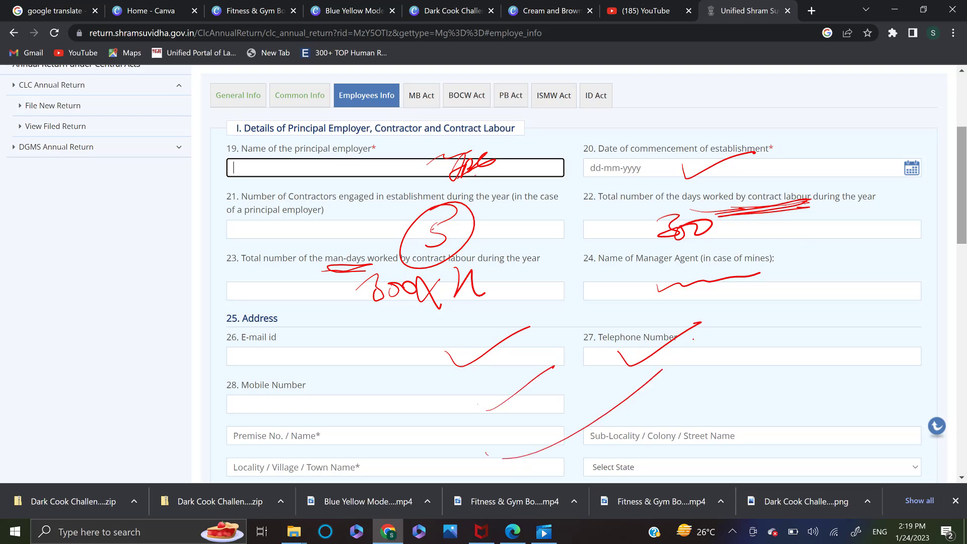
key("e")
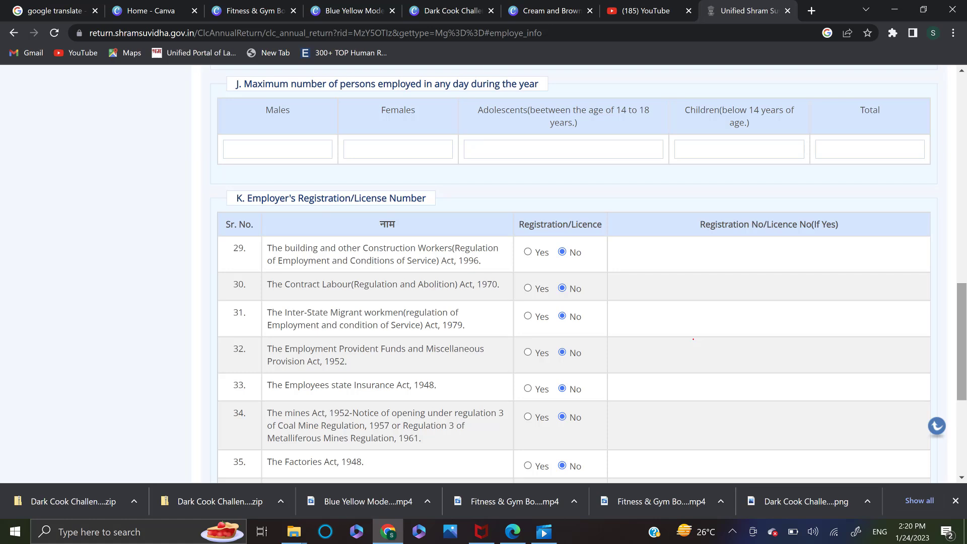
Step: Tick the Males, Females, Adolescents and Children fields in section J and circle the Total field
left_click_drag(268, 145, 333, 122)
left_click_drag(372, 141, 456, 116)
left_click_drag(528, 142, 624, 102)
mouse_move(711, 143)
left_mouse_down()
mouse_move(783, 115)
mouse_move(886, 103)
mouse_move(746, 149)
left_mouse_up()
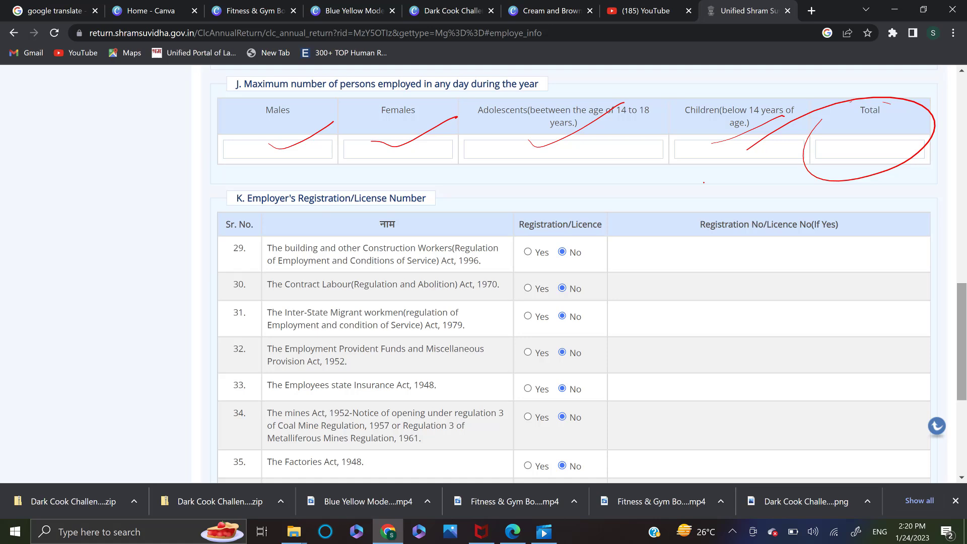
Step: Handwrite 30 for males, 10 for females and 40 for the total of persons employed
mouse_move(255, 145)
left_mouse_down()
mouse_move(270, 151)
mouse_move(260, 161)
mouse_move(274, 147)
left_mouse_up()
mouse_move(386, 139)
left_mouse_down()
mouse_move(394, 157)
mouse_move(402, 143)
left_mouse_up()
mouse_move(853, 137)
left_mouse_down()
mouse_move(834, 169)
mouse_move(856, 149)
left_mouse_up()
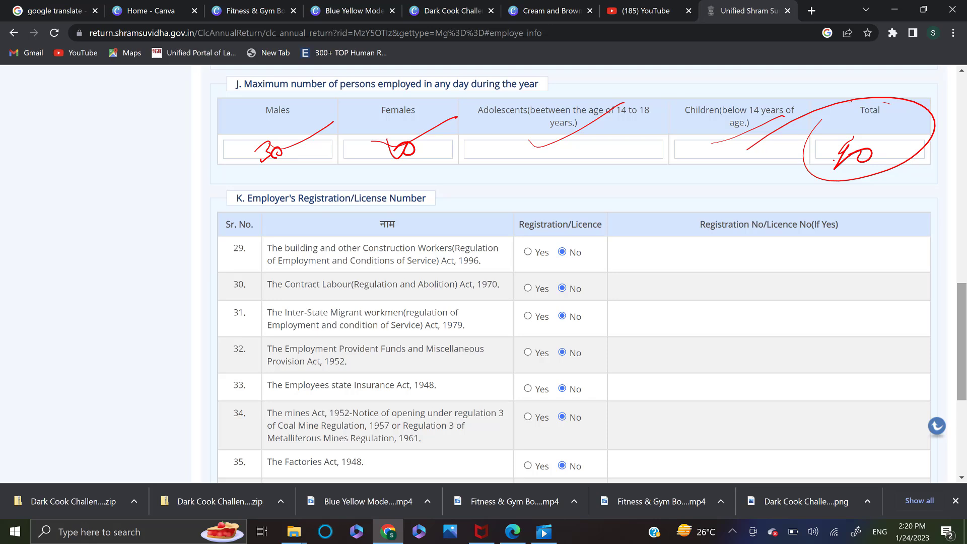
Step: Circle the Yes options of rows 29 to 31 in section K and draw a line in each registration number cell
mouse_move(523, 266)
left_mouse_down()
mouse_move(545, 233)
mouse_move(542, 256)
left_mouse_up()
left_click_drag(664, 252, 838, 245)
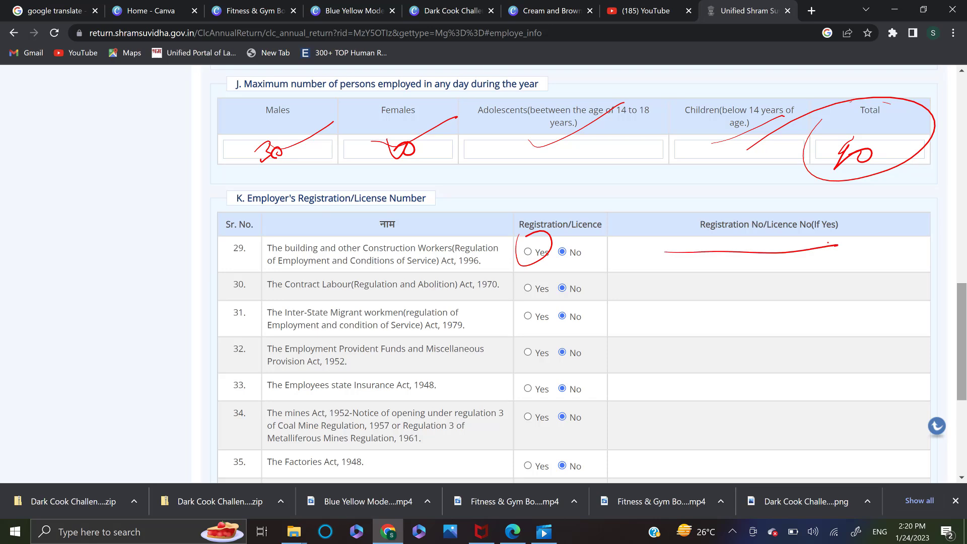
mouse_move(528, 285)
left_mouse_down()
mouse_move(519, 303)
mouse_move(506, 288)
left_mouse_up()
left_click_drag(676, 288, 824, 289)
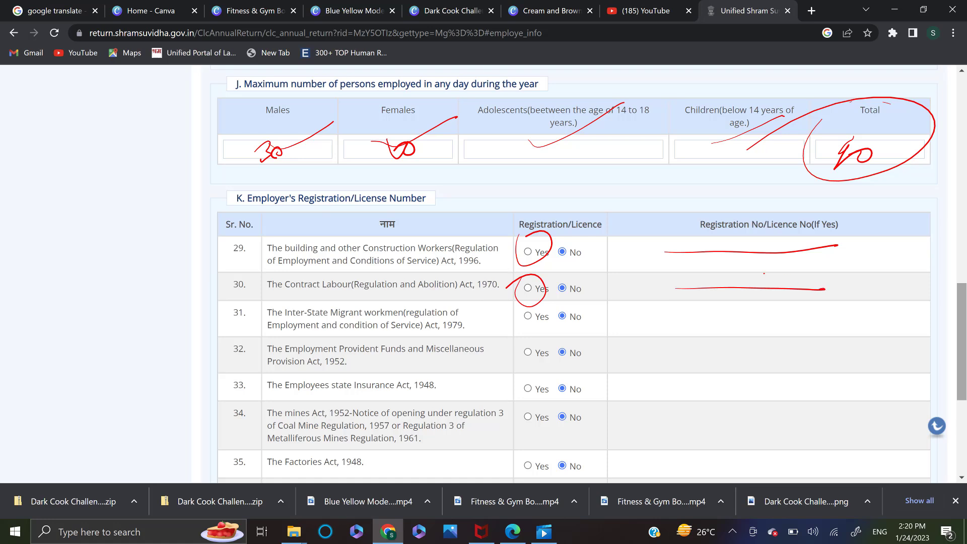
left_click_drag(521, 345, 524, 301)
left_click_drag(698, 316, 826, 318)
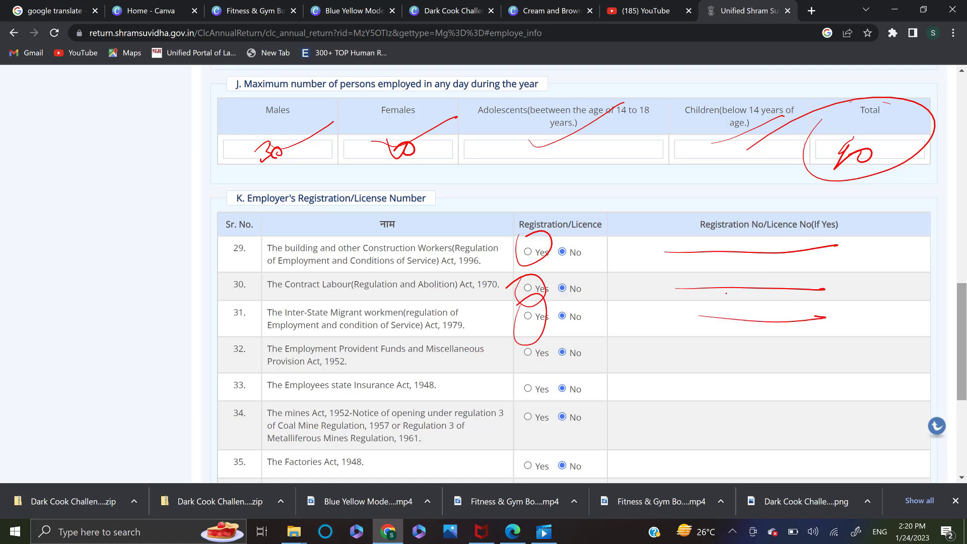
Step: Circle the Yes options of rows 32 to 35 and draw lines in their registration number cells
left_click_drag(513, 362, 519, 333)
left_click_drag(667, 367, 822, 368)
mouse_move(531, 373)
left_mouse_down()
mouse_move(521, 402)
mouse_move(526, 365)
left_mouse_up()
left_click_drag(707, 383, 843, 394)
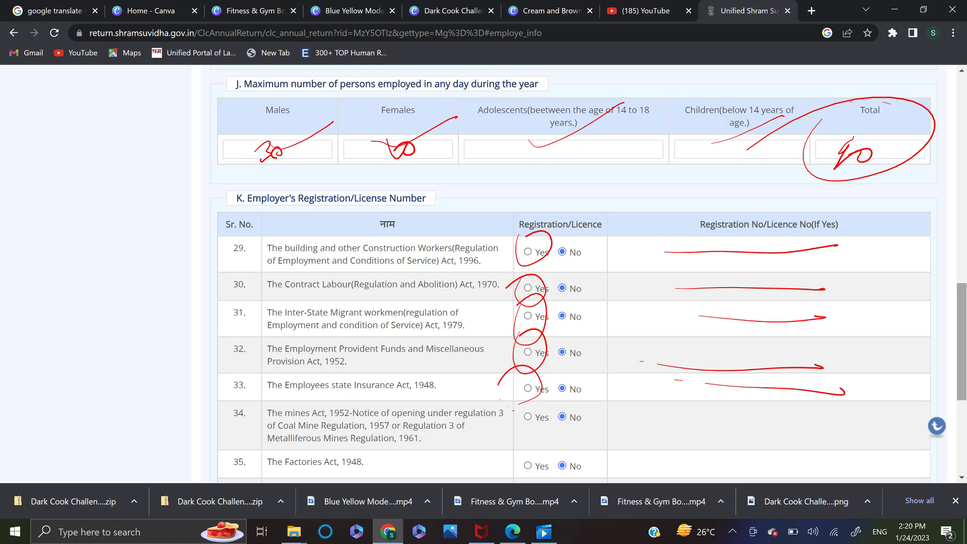
left_click_drag(524, 403, 513, 421)
left_click_drag(748, 435, 836, 427)
left_click_drag(535, 469, 516, 443)
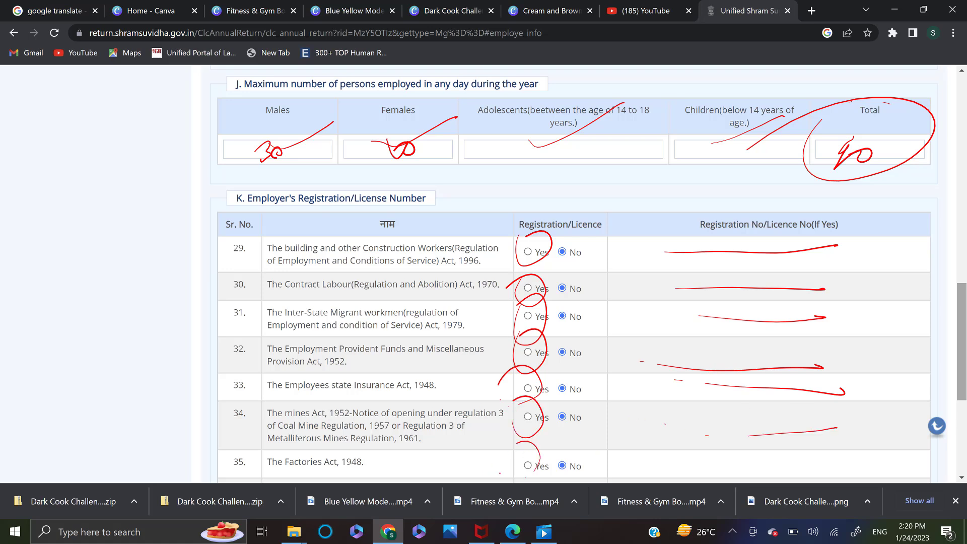
left_click_drag(669, 461, 808, 454)
left_click(834, 453)
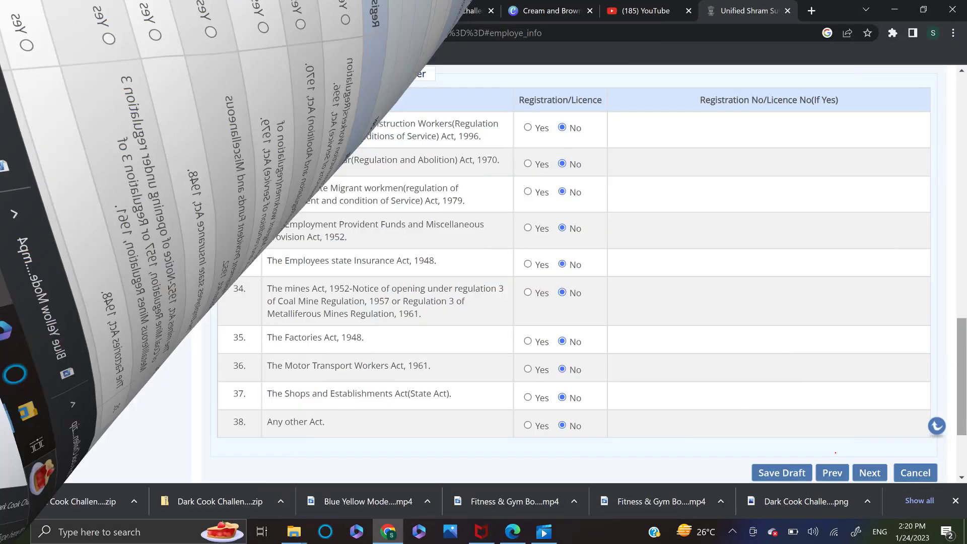
Step: Mark the Motor Transport Workers and Shops and Establishments rows, and draw a stroke down the registration number column
mouse_move(599, 361)
left_mouse_down()
mouse_move(633, 366)
mouse_move(674, 354)
left_mouse_up()
mouse_move(612, 400)
left_mouse_down()
mouse_move(673, 371)
mouse_move(802, 402)
mouse_move(826, 394)
left_mouse_up()
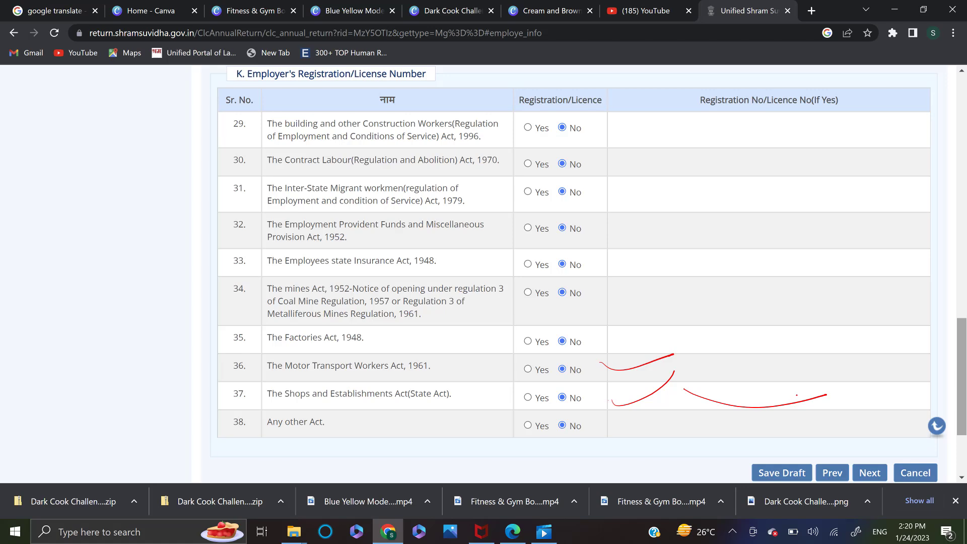
mouse_move(814, 119)
left_mouse_down()
mouse_move(823, 120)
mouse_move(830, 332)
left_mouse_up()
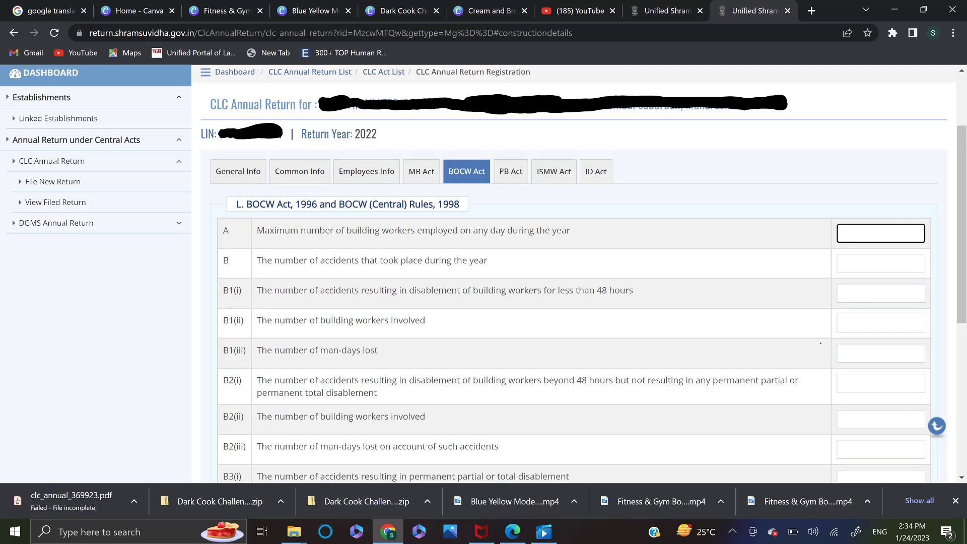
Step: Circle the BOCW Act heading, and handwrite 50 for maximum building workers and NIL for the number of accidents
left_click_drag(482, 154, 429, 162)
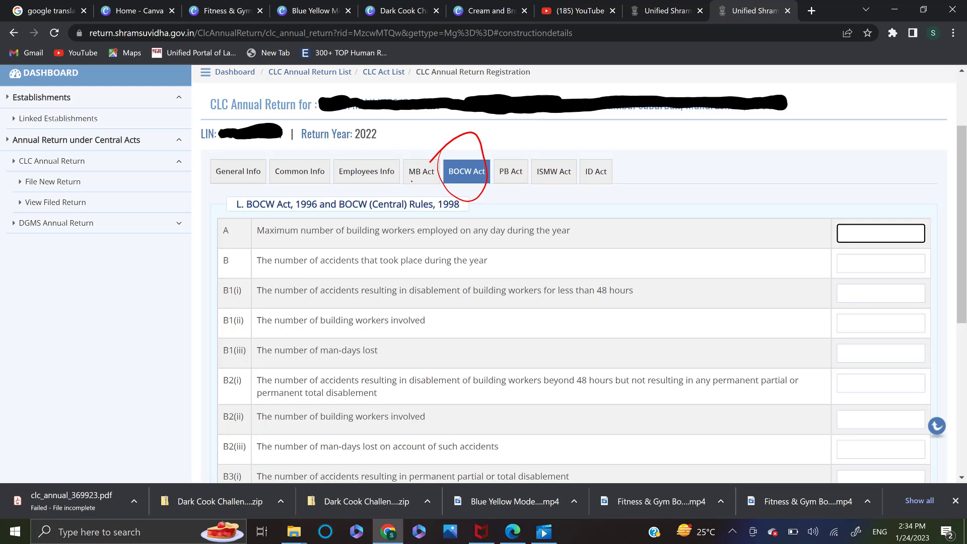
mouse_move(864, 226)
left_mouse_down()
mouse_move(853, 240)
mouse_move(873, 228)
left_mouse_up()
mouse_move(853, 265)
left_mouse_down()
mouse_move(886, 250)
mouse_move(909, 267)
left_mouse_up()
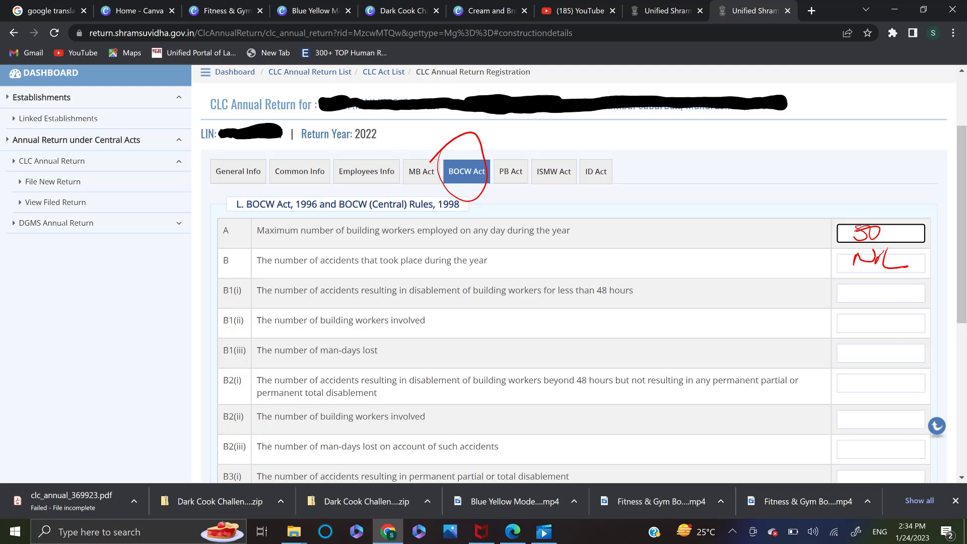
Step: Mark rows B1(i) to B1(iii), and circle the "less than 48 hours" and "beyond 48 hours" wording
mouse_move(725, 283)
left_mouse_down()
mouse_move(840, 291)
mouse_move(829, 297)
left_mouse_up()
left_click_drag(645, 319, 699, 301)
mouse_move(652, 346)
left_mouse_down()
mouse_move(669, 351)
mouse_move(707, 334)
left_mouse_up()
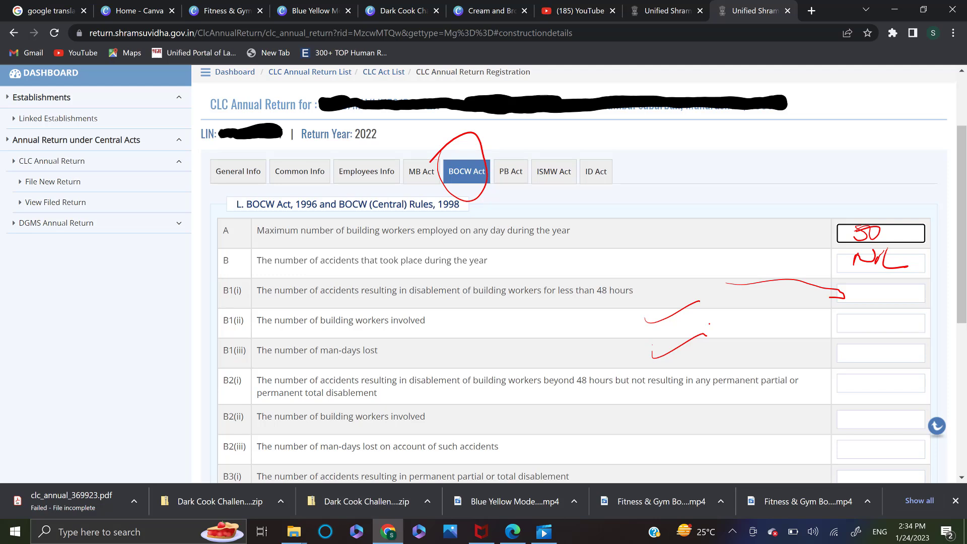
mouse_move(560, 258)
left_mouse_down()
mouse_move(652, 277)
mouse_move(583, 257)
left_mouse_up()
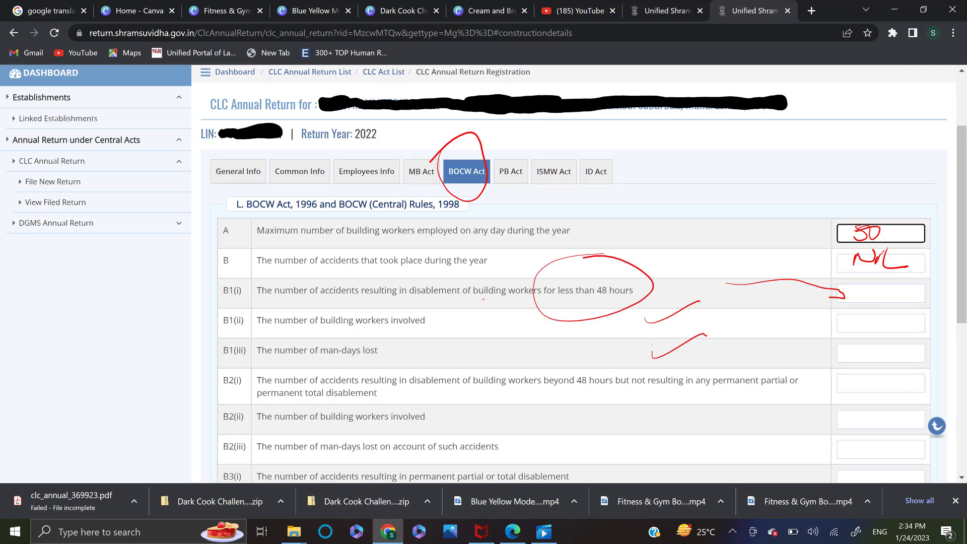
mouse_move(599, 347)
left_mouse_down()
mouse_move(544, 350)
mouse_move(587, 342)
left_mouse_up()
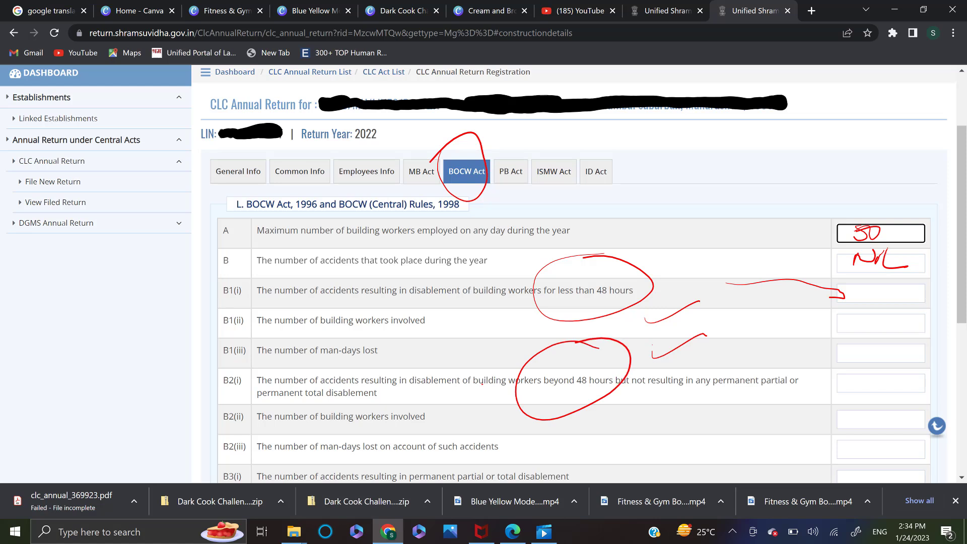
Step: Draw a bracket beside the B1 rows and tick rows B2(ii) and B2(iii) of the accident table
left_click_drag(734, 286, 755, 335)
left_click_drag(733, 338, 756, 328)
left_click_drag(723, 410, 790, 392)
left_click_drag(736, 439, 790, 420)
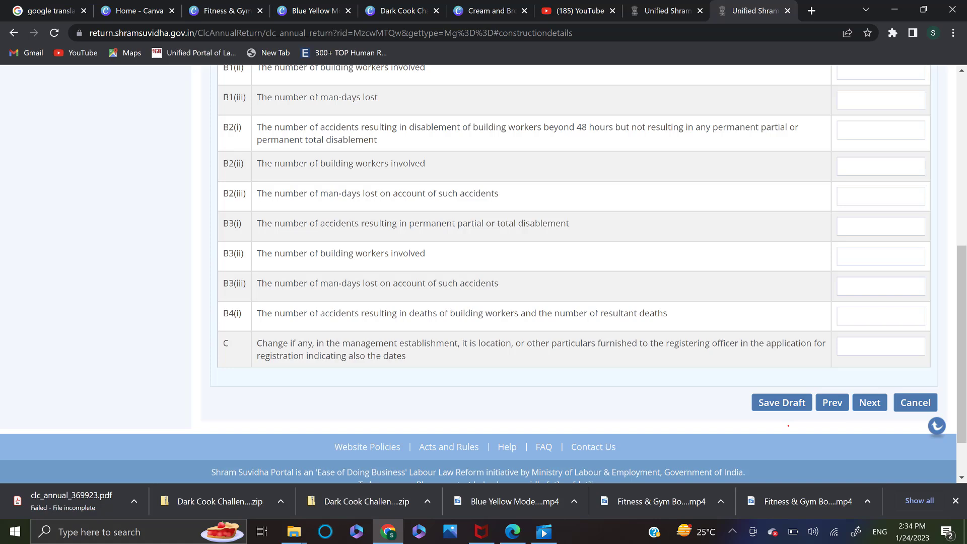
Step: Underline the permanent disablement wording, brace rows B3(i) to B4(i), and mark the text and field of row C
left_click_drag(356, 233, 548, 231)
left_click_drag(649, 214, 665, 326)
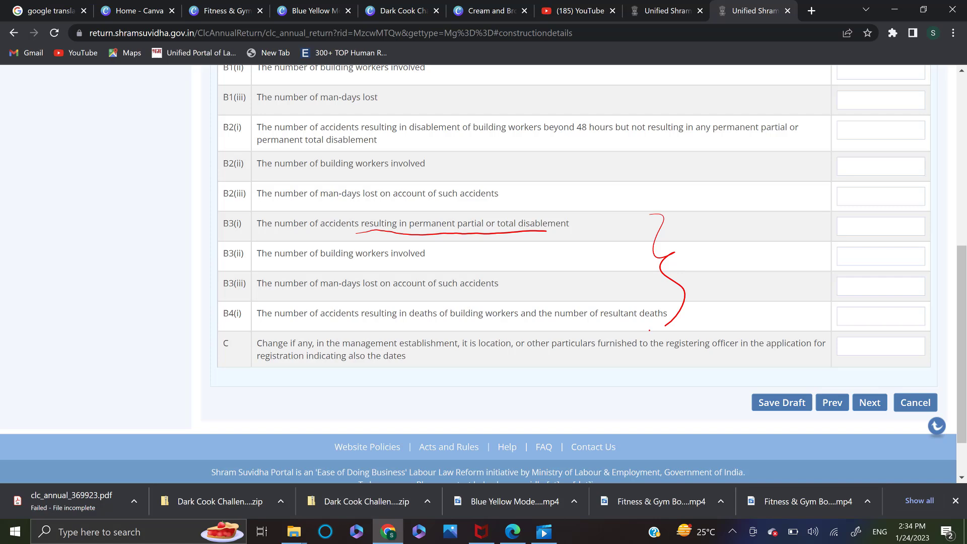
left_click_drag(462, 359, 675, 352)
left_click_drag(862, 346, 939, 342)
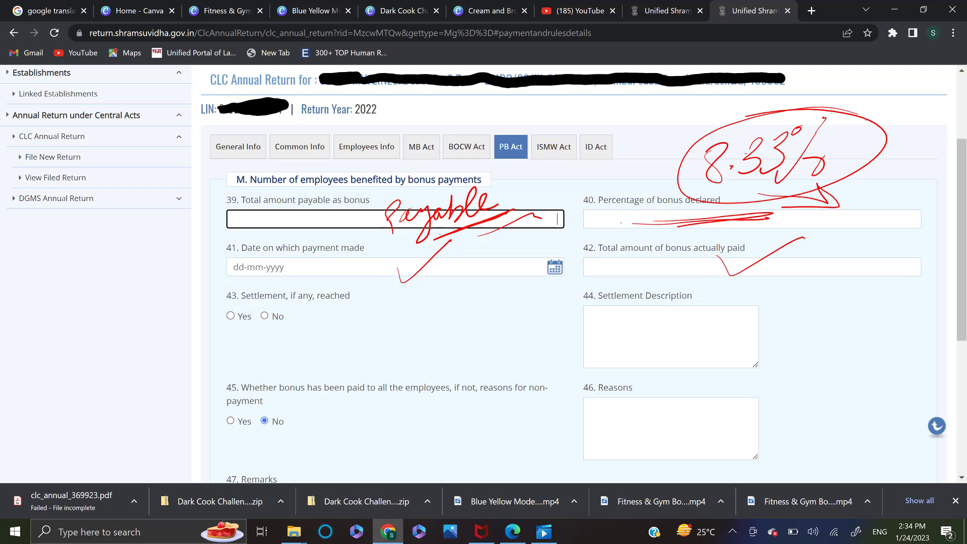
Step: Circle the Yes and No options for settlement reached, and draw placeholder lines and a tick for the Settlement Description
mouse_move(210, 313)
left_mouse_down()
mouse_move(215, 335)
mouse_move(233, 345)
mouse_move(268, 294)
mouse_move(241, 327)
left_mouse_up()
left_click_drag(621, 328, 706, 321)
left_click_drag(635, 343, 716, 341)
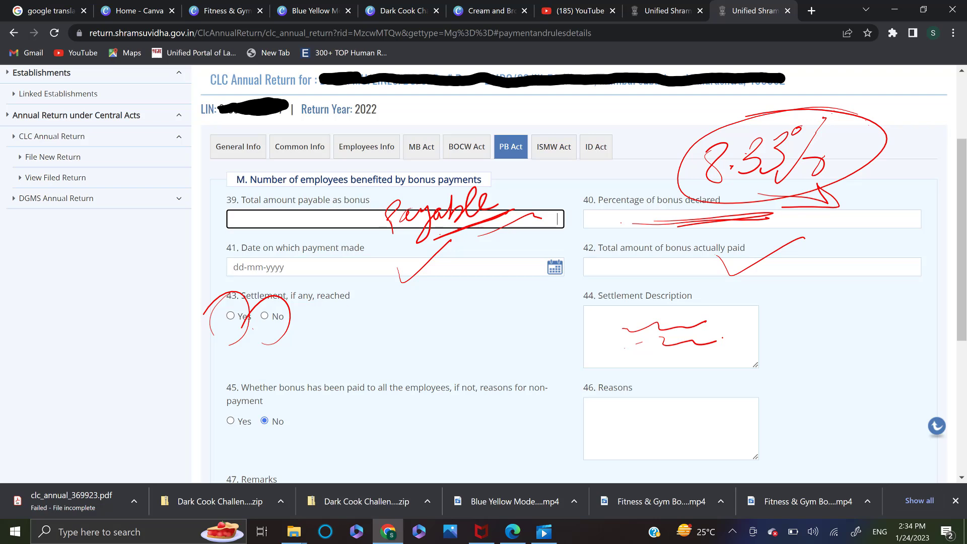
mouse_move(742, 315)
left_mouse_down()
mouse_move(781, 321)
mouse_move(818, 299)
left_mouse_up()
Step: Draw an arrow to the total bonus actually paid, and tick the Yes option for bonus paid to all employees and the Reasons field
mouse_move(570, 231)
left_mouse_down()
mouse_move(642, 258)
mouse_move(599, 278)
left_mouse_up()
left_click_drag(203, 439, 259, 397)
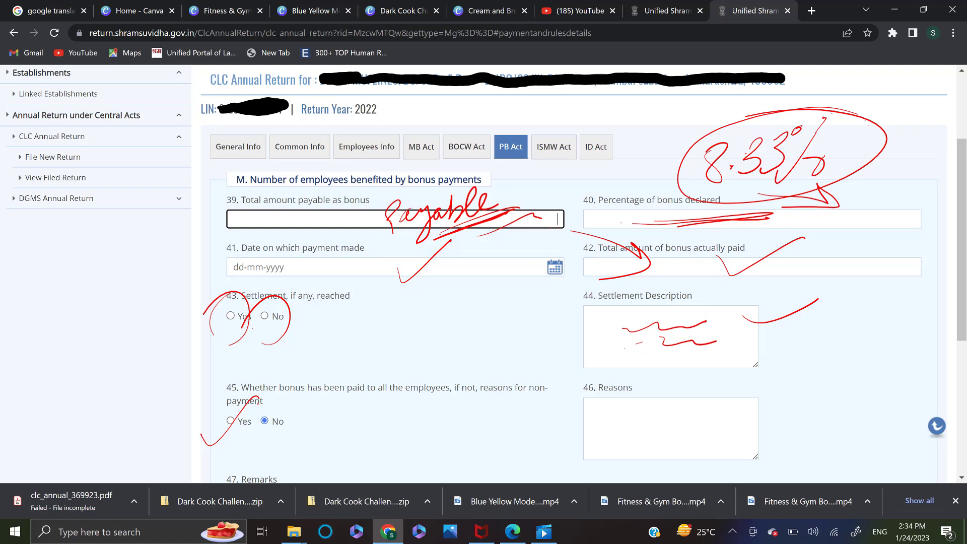
mouse_move(600, 411)
left_mouse_down()
mouse_move(610, 417)
mouse_move(708, 383)
left_mouse_up()
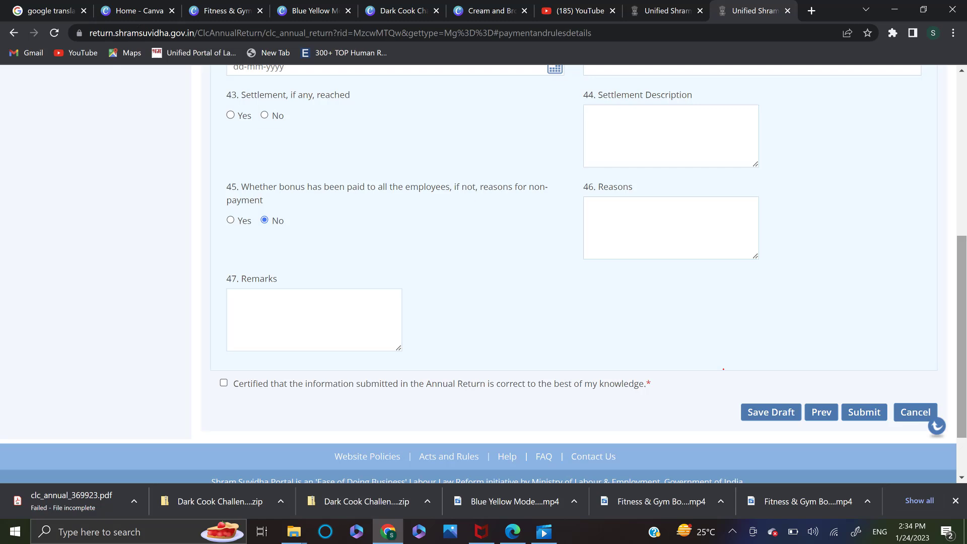
Step: Tick the Remarks field and draw a curve around the certification checkbox
left_click_drag(327, 323, 422, 257)
mouse_move(218, 420)
left_mouse_down()
mouse_move(246, 407)
mouse_move(222, 348)
left_mouse_up()
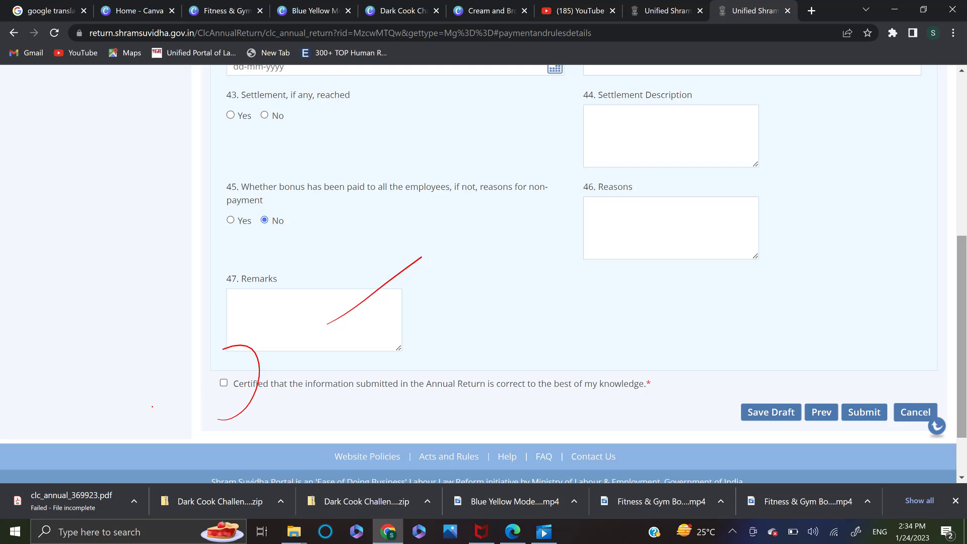